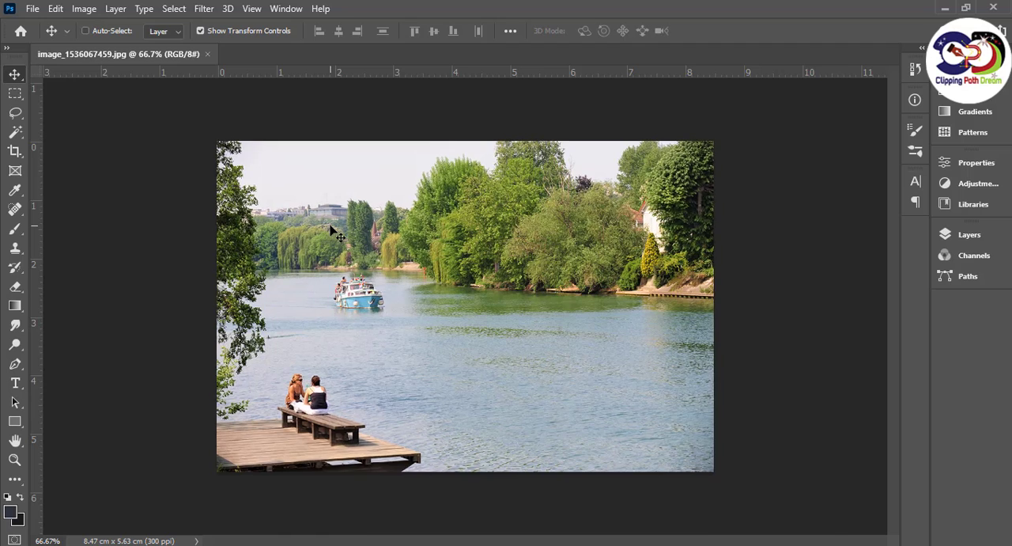
Duplicate the Background layer and hide the original Background layer
{"action": "key", "text": "ctrl+plus"}
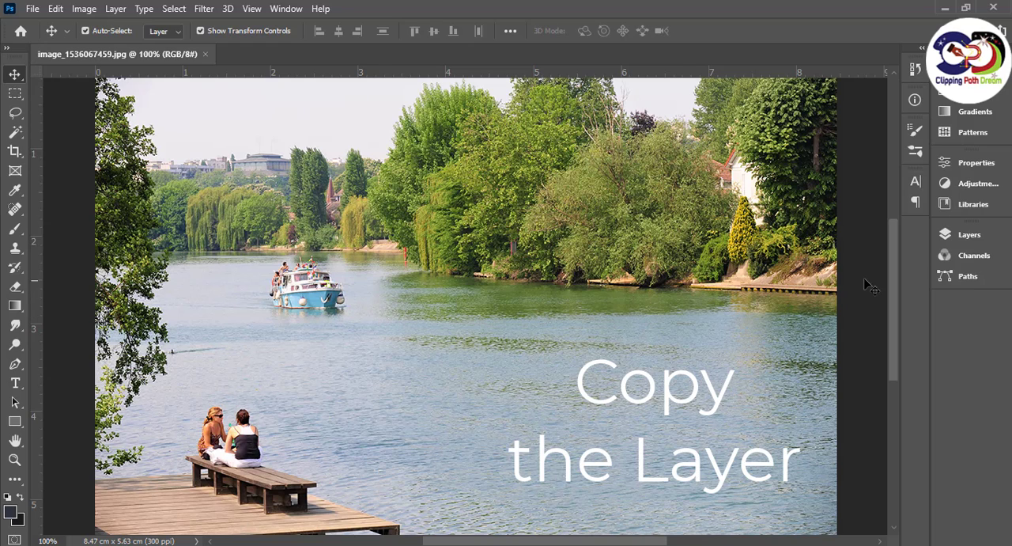
{"action": "left_click", "coordinate": [946, 235]}
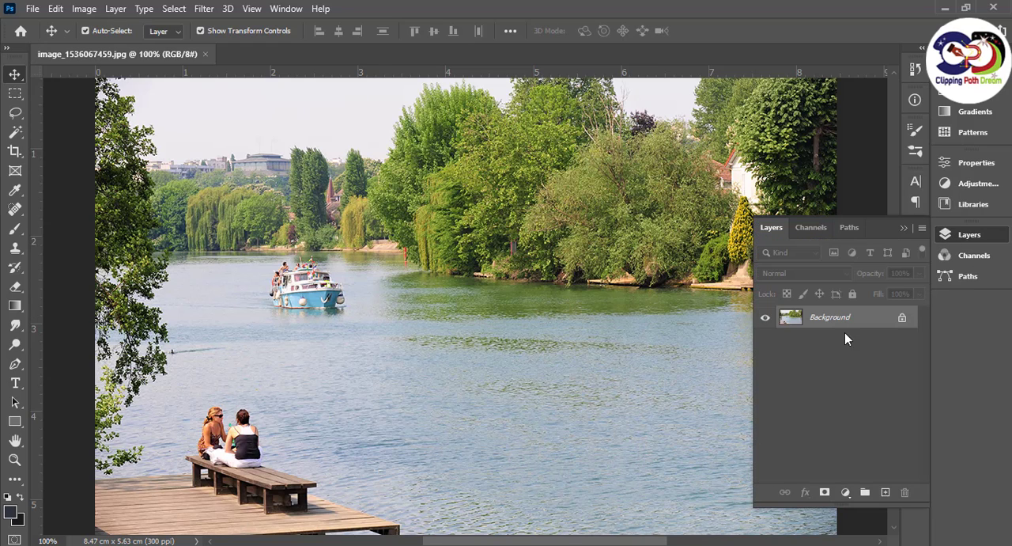
{"action": "left_click_drag", "start_coordinate": [846, 317], "coordinate": [886, 491]}
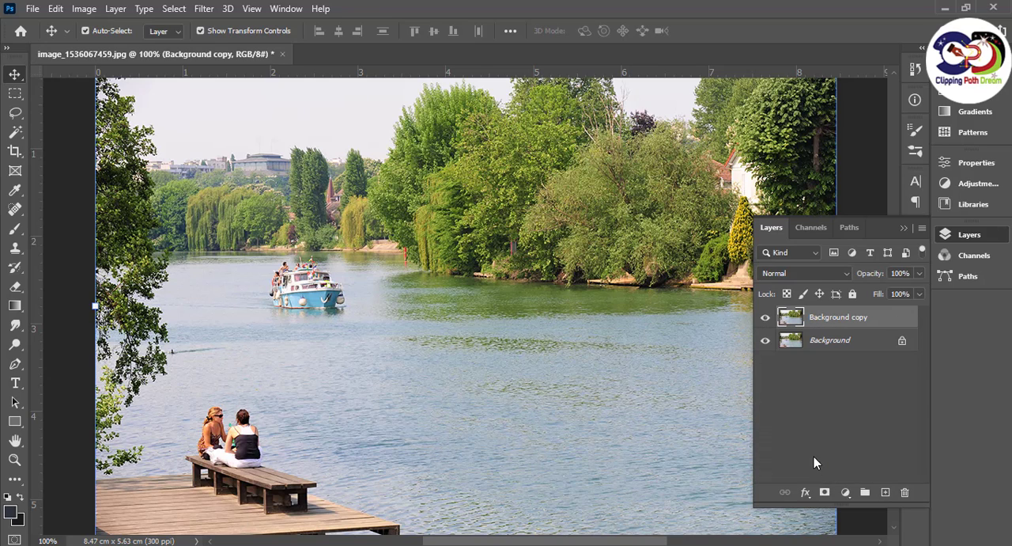
{"action": "left_click", "coordinate": [766, 341]}
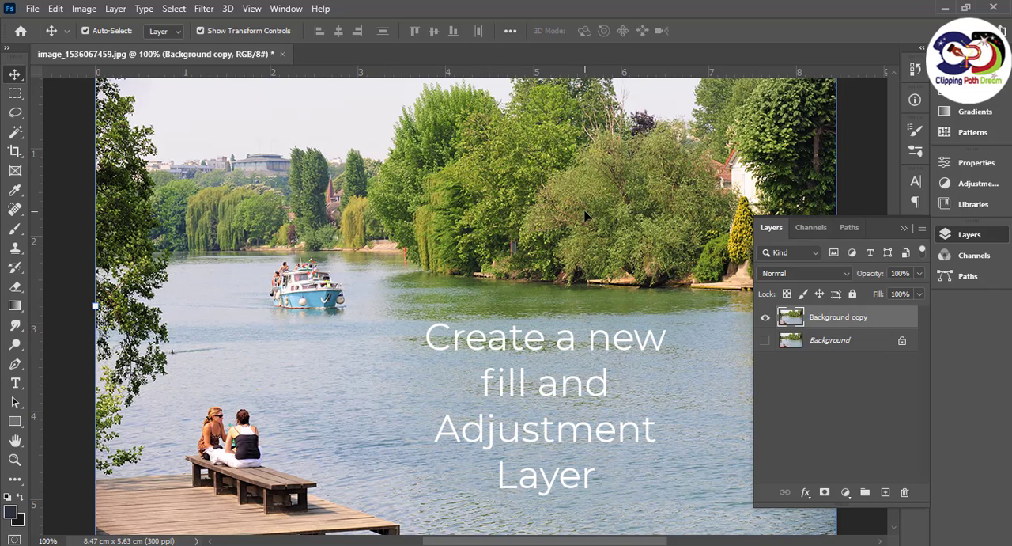
Add a Brightness/Contrast adjustment layer above Background copy and set its Brightness to 53
{"action": "left_click", "coordinate": [846, 493]}
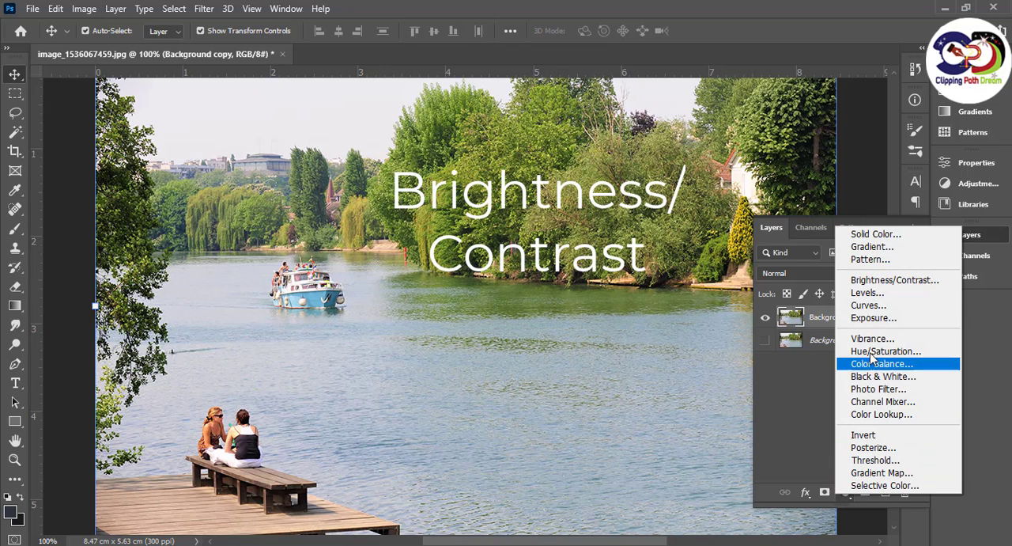
{"action": "left_click", "coordinate": [884, 281]}
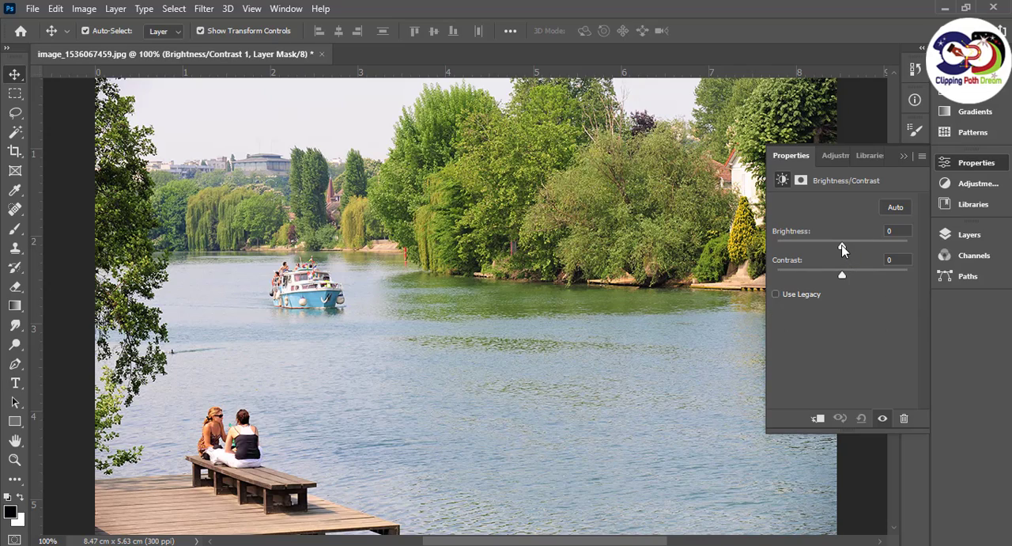
{"action": "left_click_drag", "start_coordinate": [843, 249], "coordinate": [865, 251]}
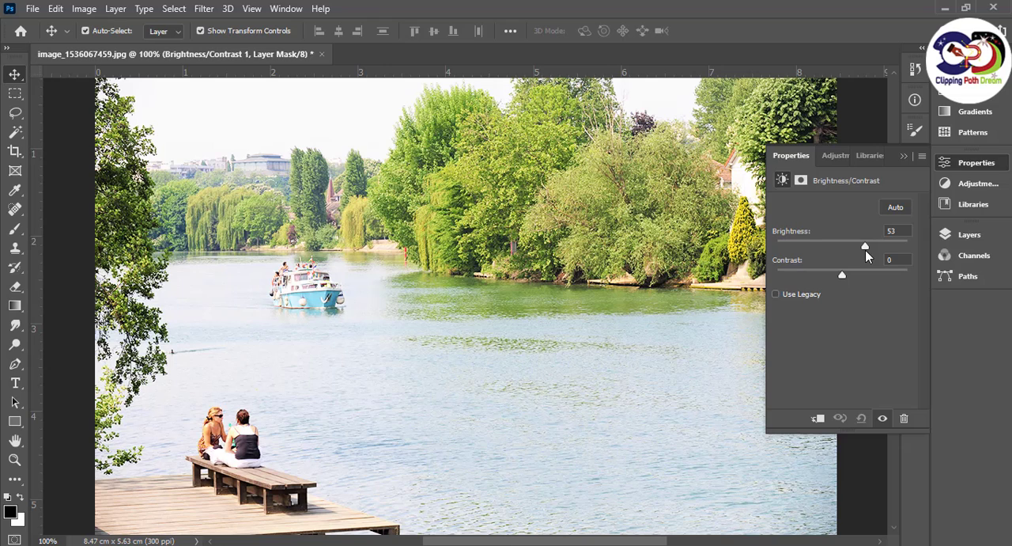
{"action": "left_click", "coordinate": [904, 158]}
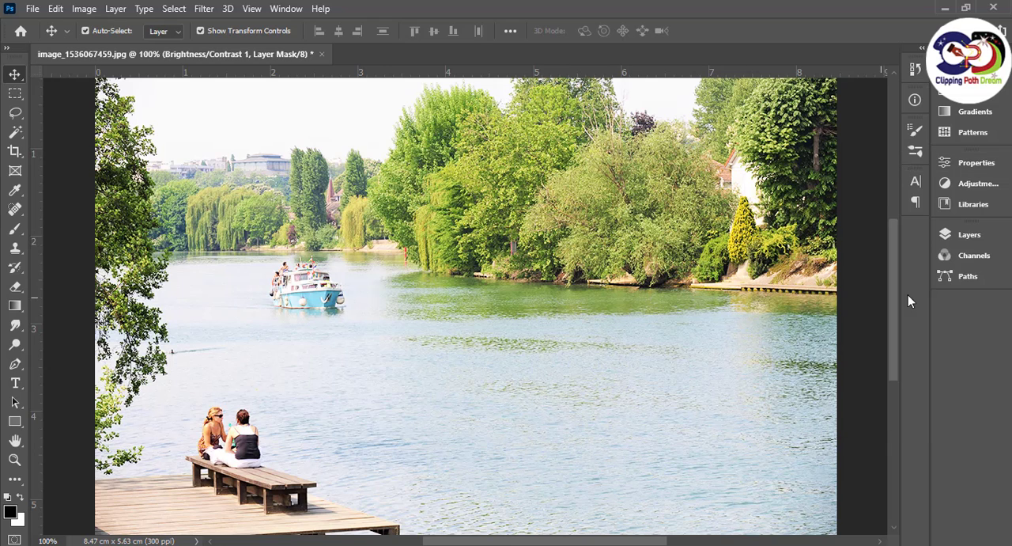
Toggle the visibility of the Brightness/Contrast layer to compare the photo before and after the brightening
{"action": "left_click", "coordinate": [945, 234]}
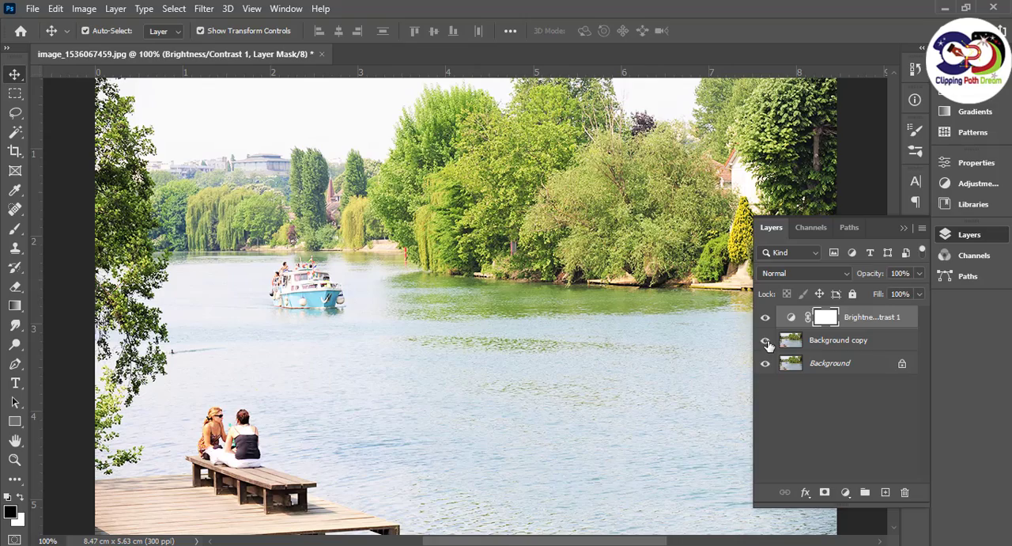
{"action": "left_click", "coordinate": [765, 318]}
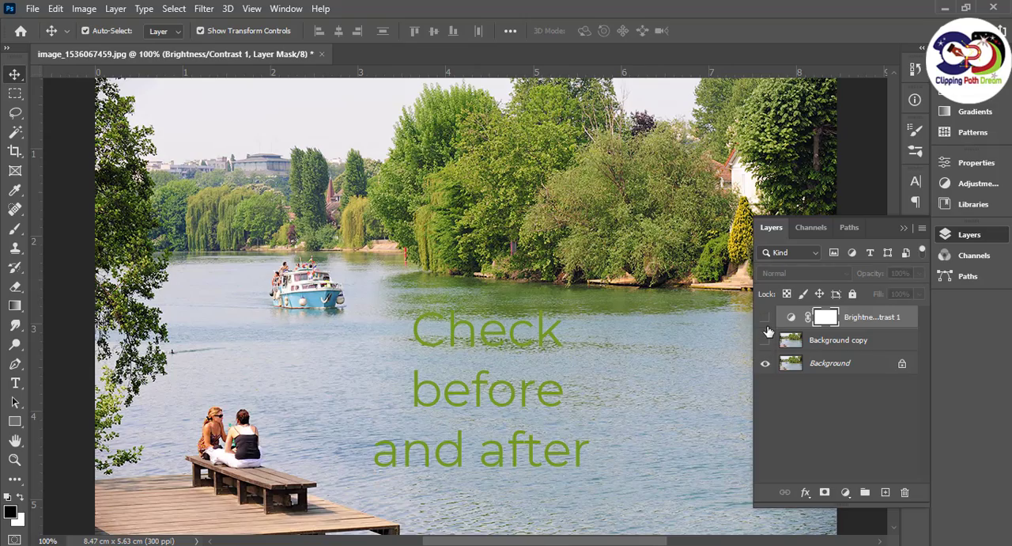
{"action": "left_click", "coordinate": [765, 318]}
{"action": "left_click", "coordinate": [766, 318]}
{"action": "left_click", "coordinate": [766, 318]}
{"action": "left_click", "coordinate": [766, 318]}
{"action": "left_click", "coordinate": [766, 318]}
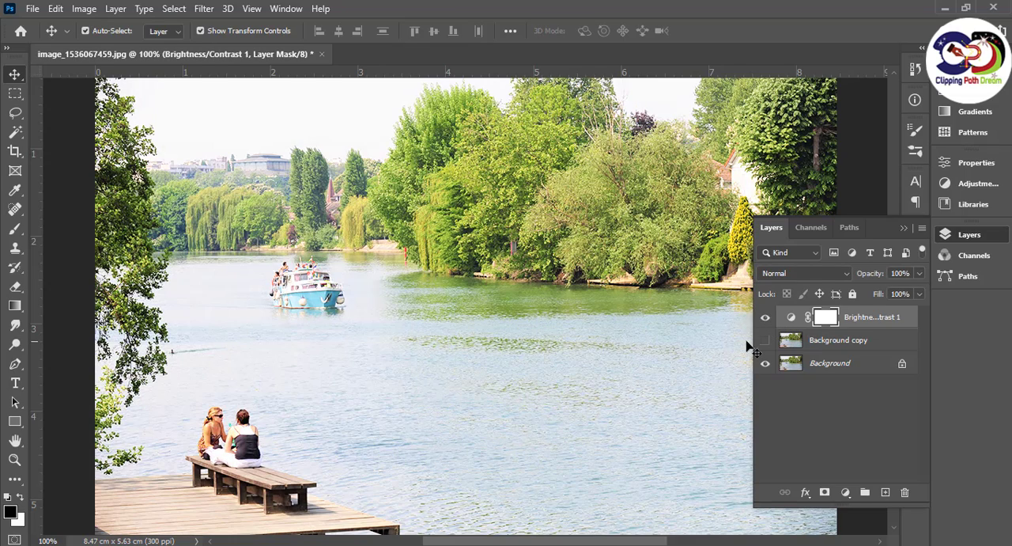
Hide the Background layer, show Background copy, and compare it with the Brightness/Contrast adjustment off and on
{"action": "left_click", "coordinate": [765, 364]}
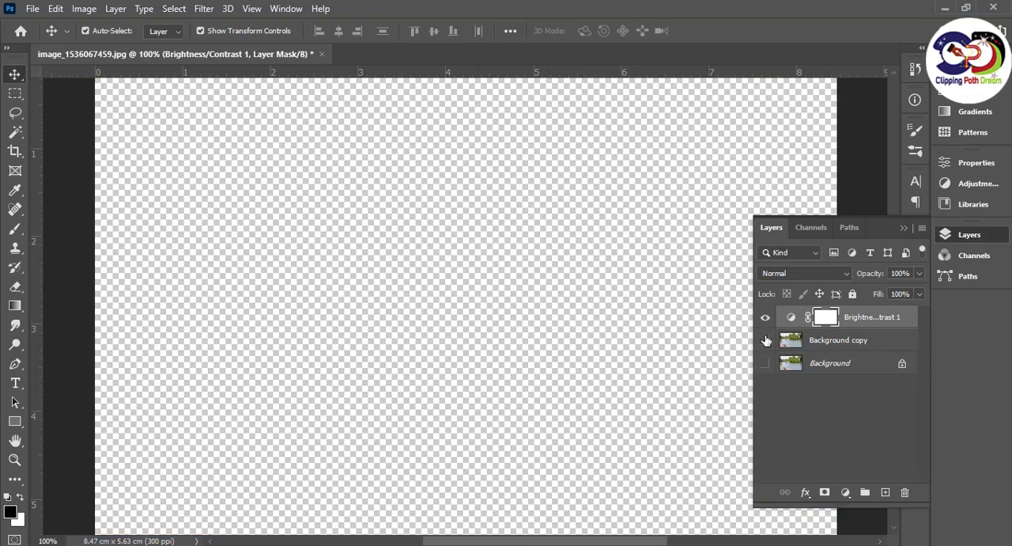
{"action": "left_click", "coordinate": [766, 341]}
{"action": "left_click", "coordinate": [766, 317]}
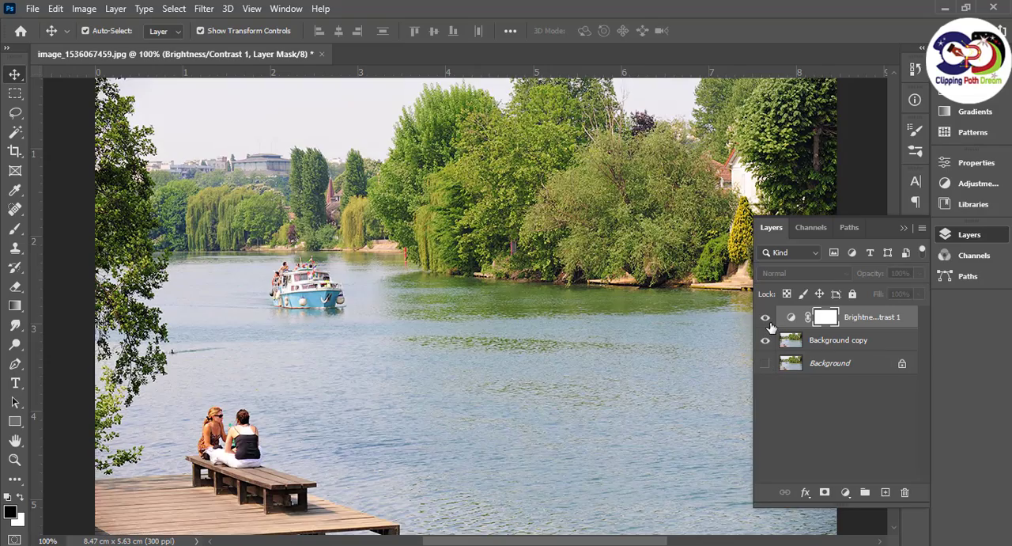
{"action": "left_click", "coordinate": [767, 319]}
{"action": "left_click", "coordinate": [767, 321]}
{"action": "left_click", "coordinate": [768, 321]}
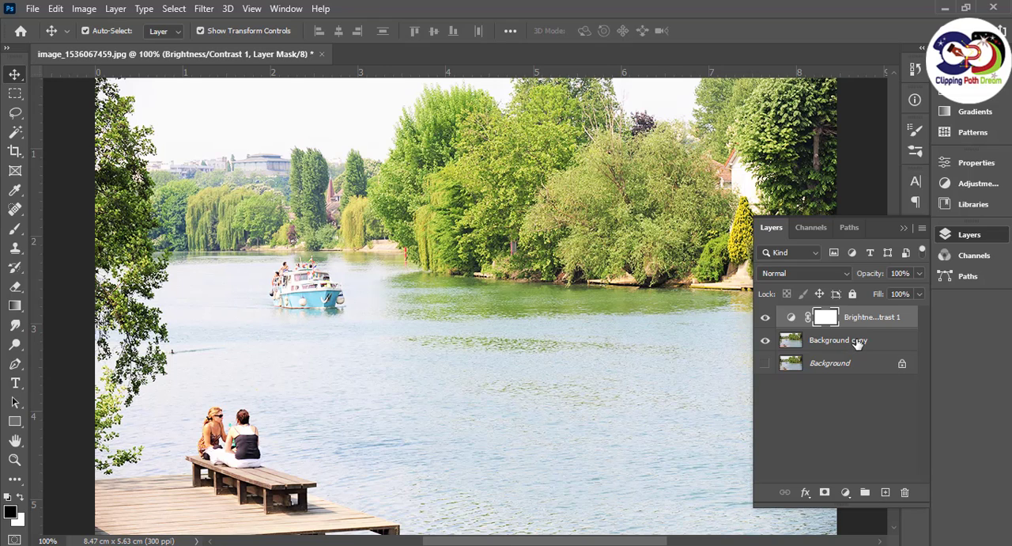
Add a Hue/Saturation adjustment layer on top and set its Saturation to +43
{"action": "left_click", "coordinate": [846, 494]}
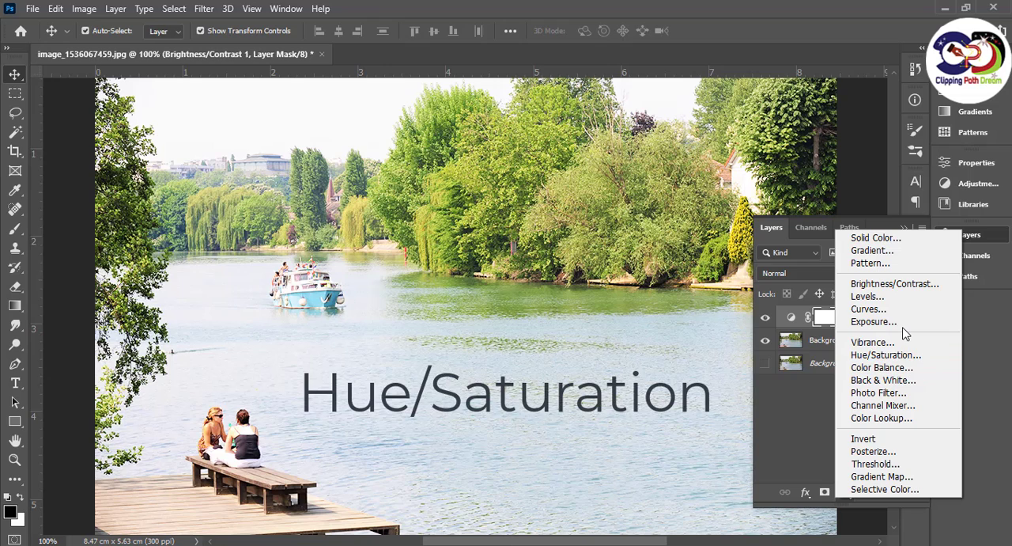
{"action": "left_click", "coordinate": [886, 354]}
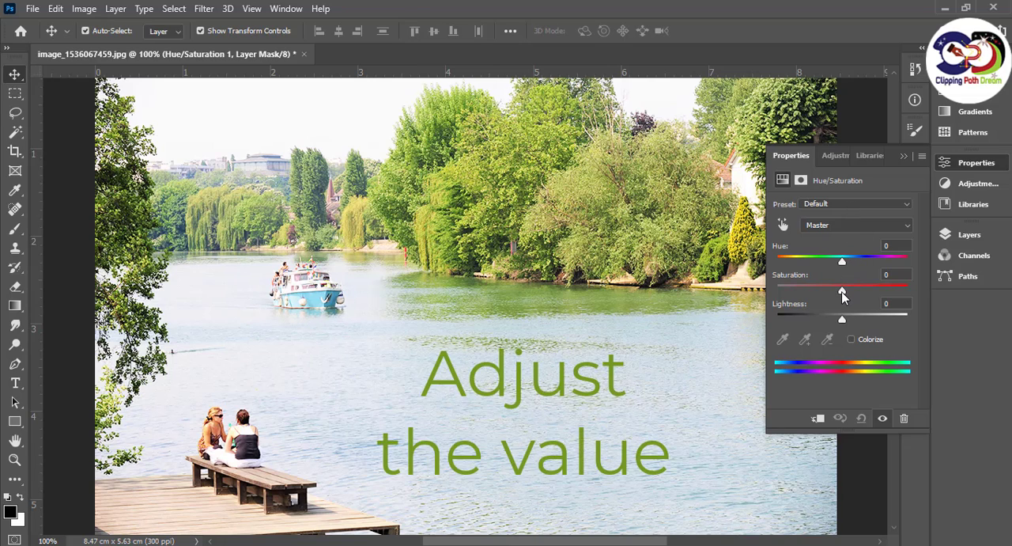
{"action": "mouse_move", "coordinate": [852, 294]}
{"action": "left_mouse_down"}
{"action": "mouse_move", "coordinate": [870, 291]}
{"action": "mouse_move", "coordinate": [817, 296]}
{"action": "mouse_move", "coordinate": [888, 292]}
{"action": "mouse_move", "coordinate": [866, 294]}
{"action": "left_mouse_up"}
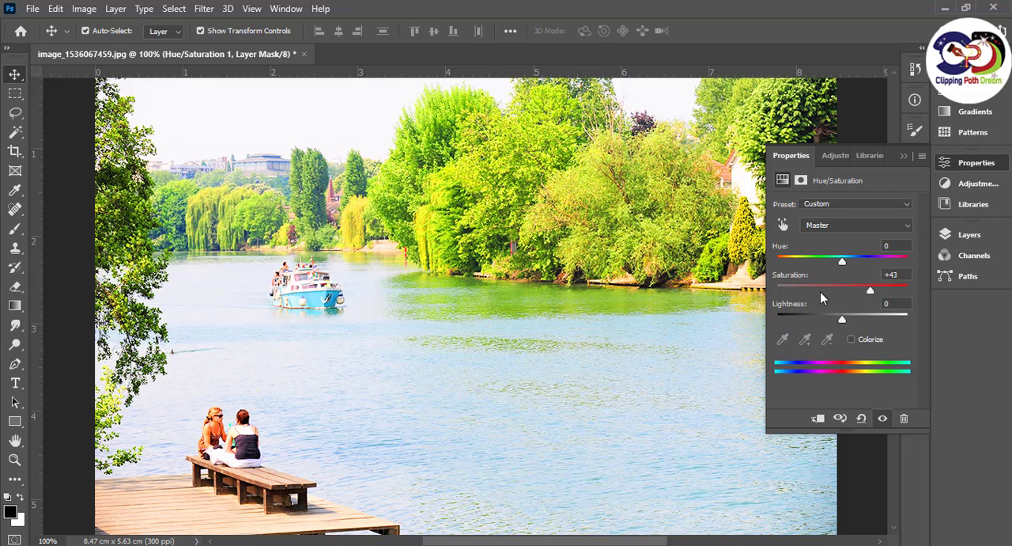
{"action": "left_click", "coordinate": [904, 157]}
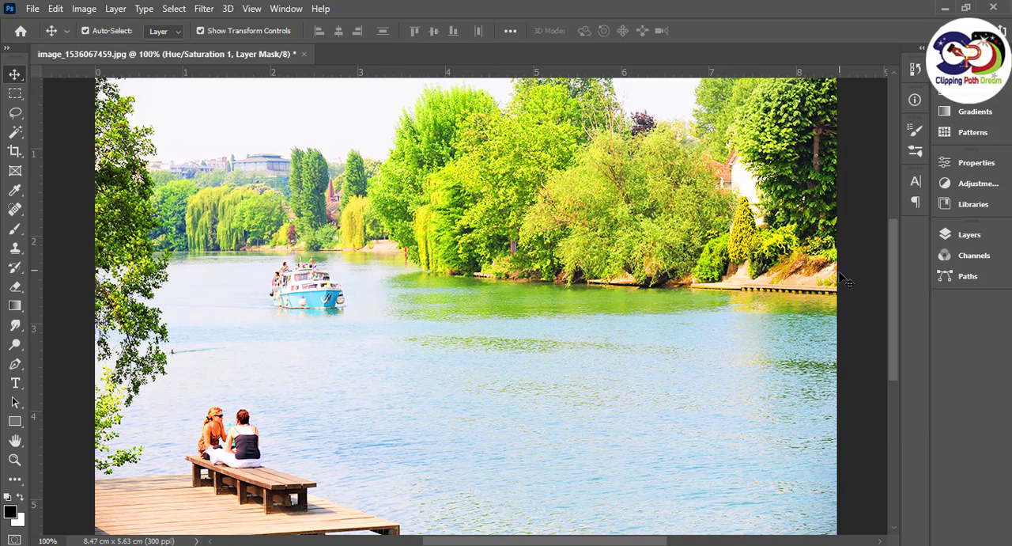
Toggle the Hue/Saturation and Brightness/Contrast layers off and on to check their effect on the photo
{"action": "left_click", "coordinate": [947, 231]}
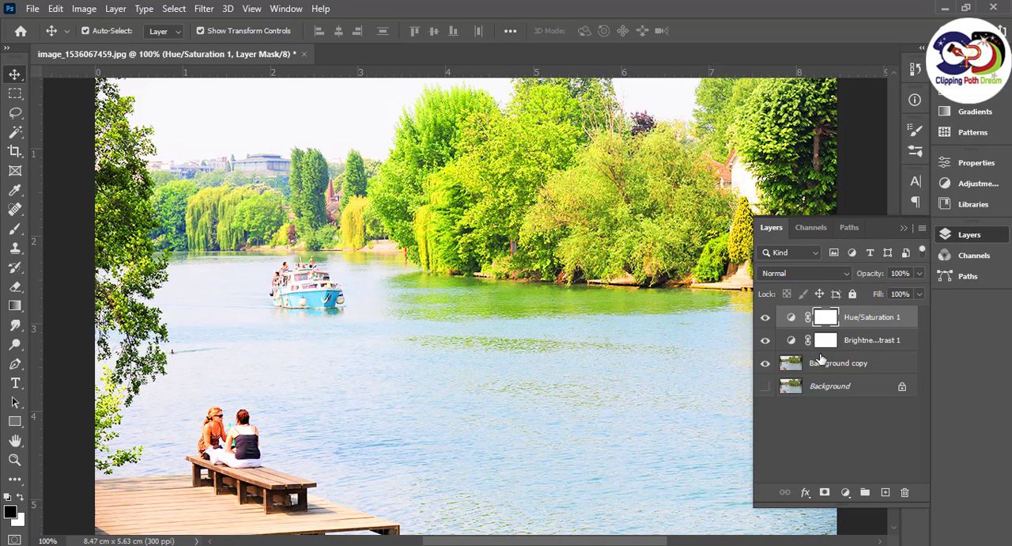
{"action": "left_click", "coordinate": [765, 318]}
{"action": "left_click", "coordinate": [766, 319]}
{"action": "left_click", "coordinate": [766, 341]}
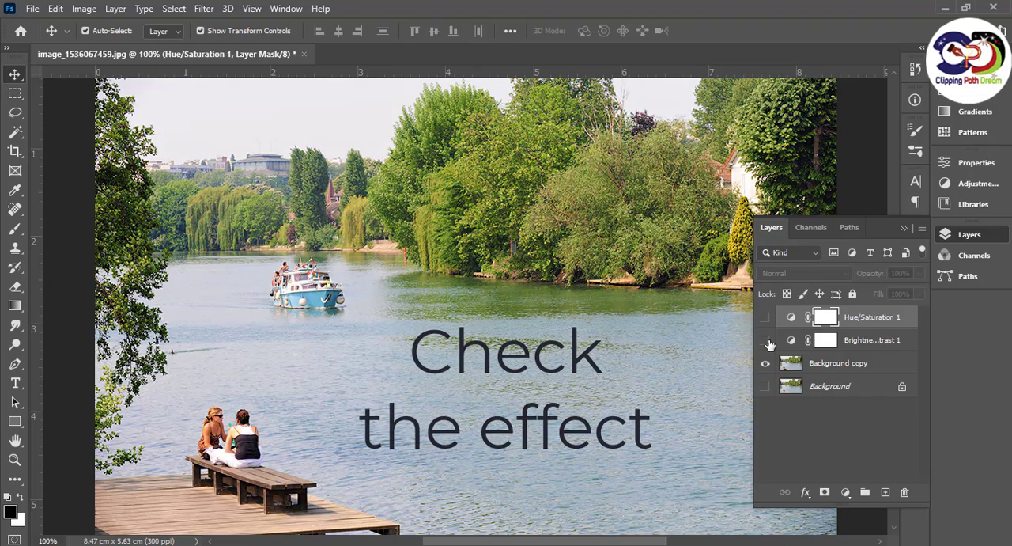
{"action": "left_click", "coordinate": [765, 341]}
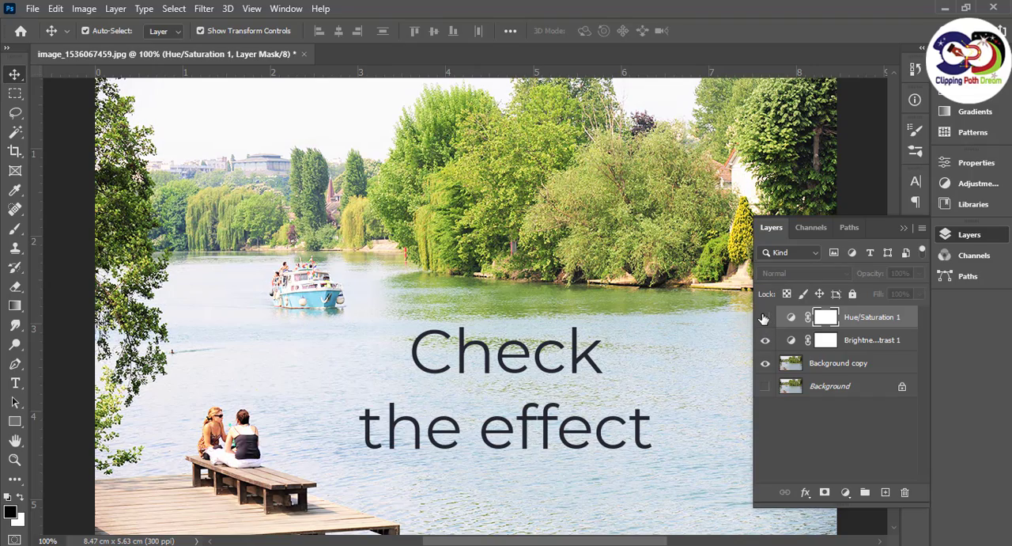
{"action": "left_click", "coordinate": [765, 318]}
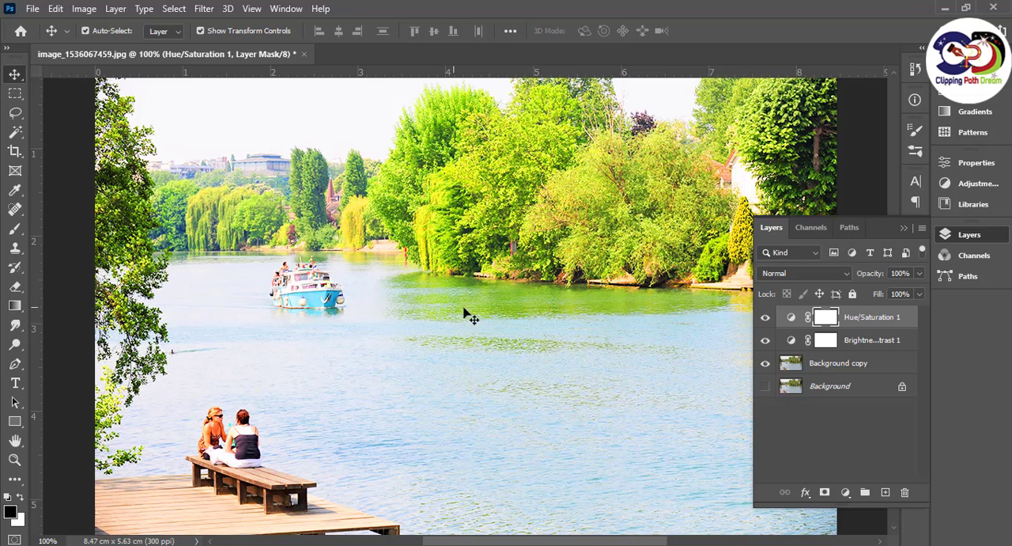
{"action": "left_click", "coordinate": [904, 228]}
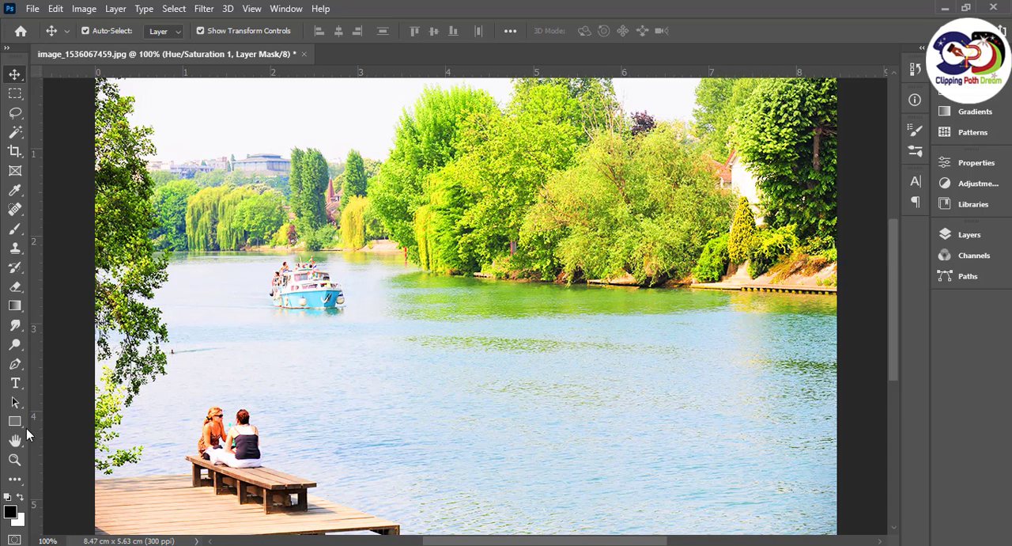
Activate the Brush tool and target the layer mask of the Hue/Saturation 1 layer
{"action": "left_click", "coordinate": [15, 229]}
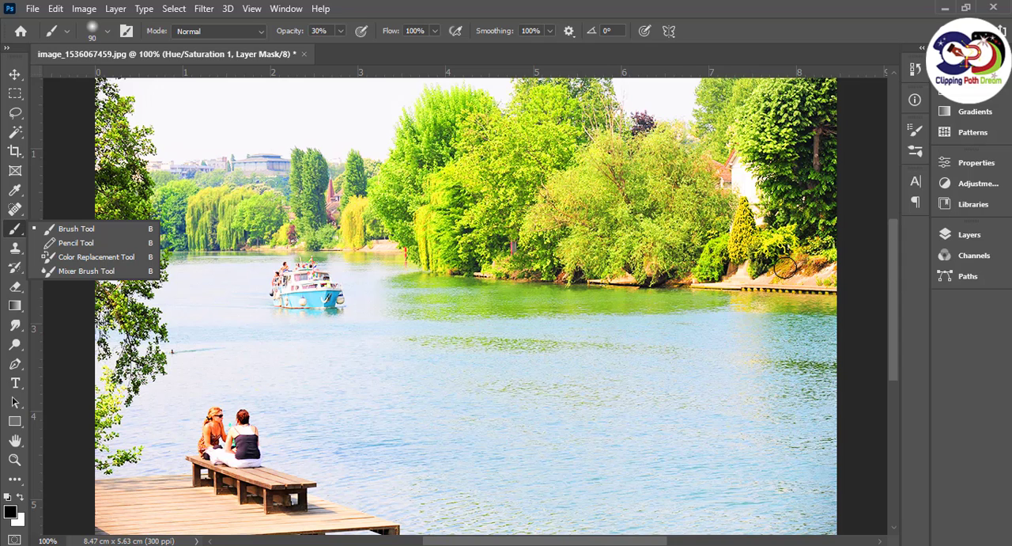
{"action": "left_click", "coordinate": [949, 234]}
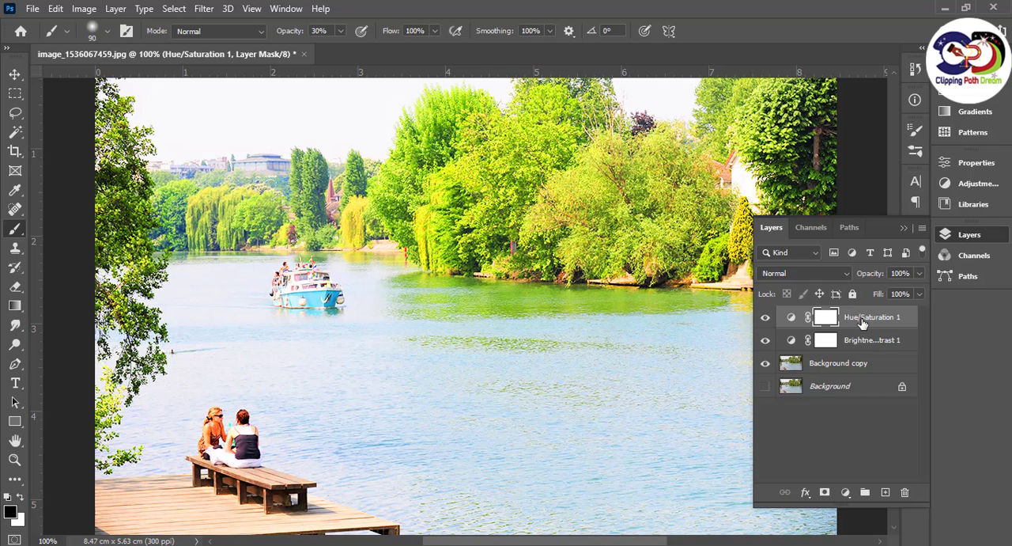
{"action": "left_click", "coordinate": [791, 317]}
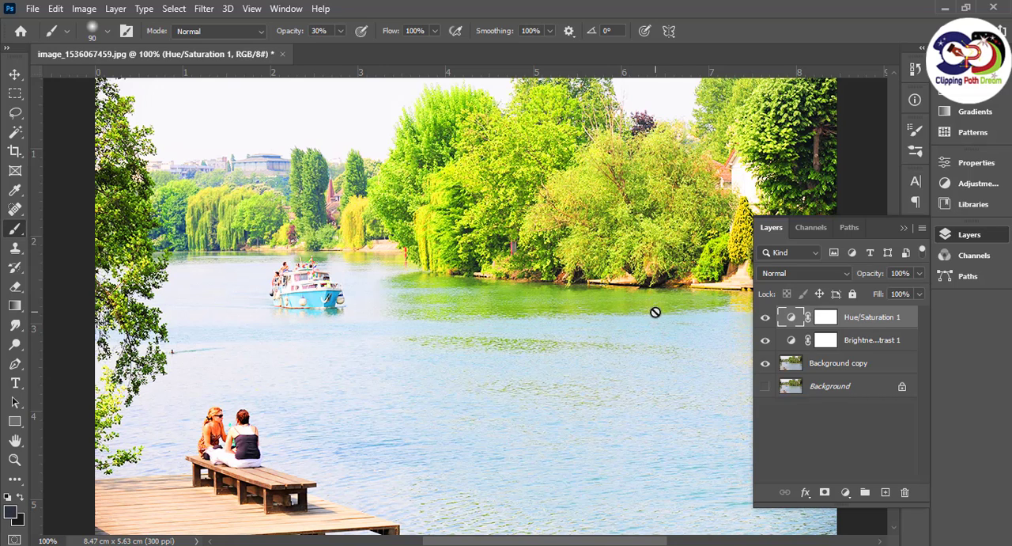
{"action": "double_click", "coordinate": [859, 318]}
{"action": "key", "text": "Return"}
{"action": "left_click", "coordinate": [826, 318]}
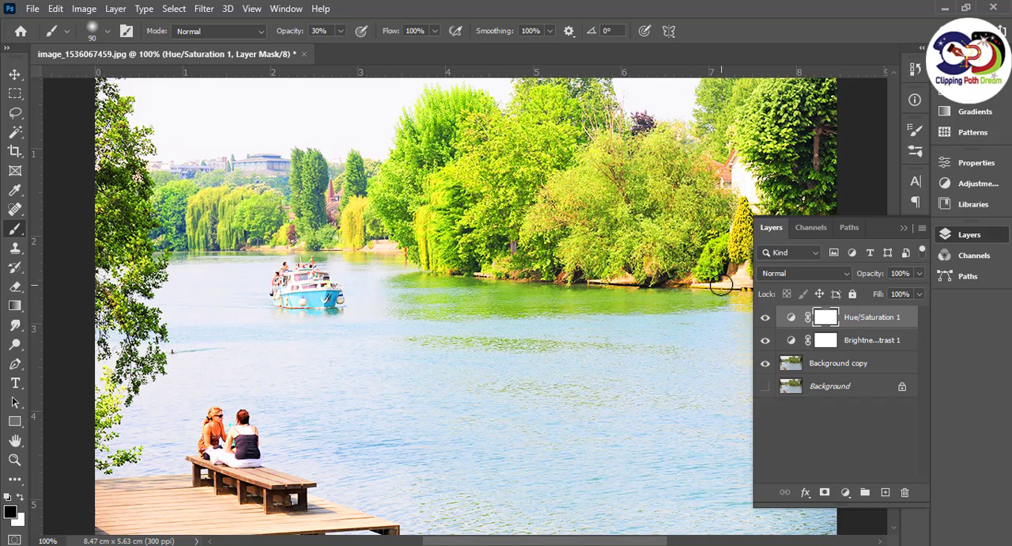
Paint black at 30% opacity with a smaller brush on the Hue/Saturation mask, over the stone slope below the conical shrub
{"action": "key", "text": "ctrl+plus"}
{"action": "key", "text": "ctrl+plus"}
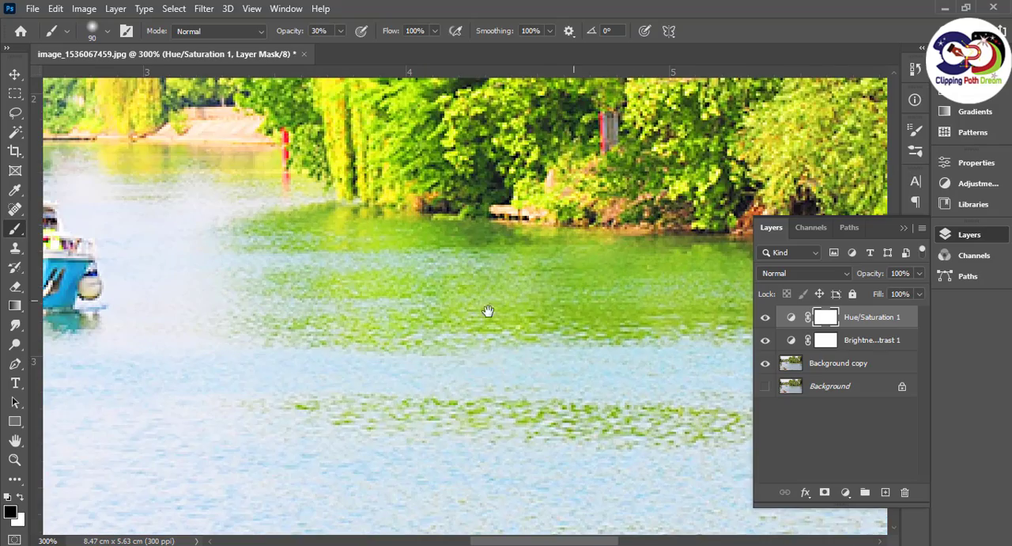
{"action": "left_click_drag", "start_coordinate": [488, 311], "coordinate": [226, 362]}
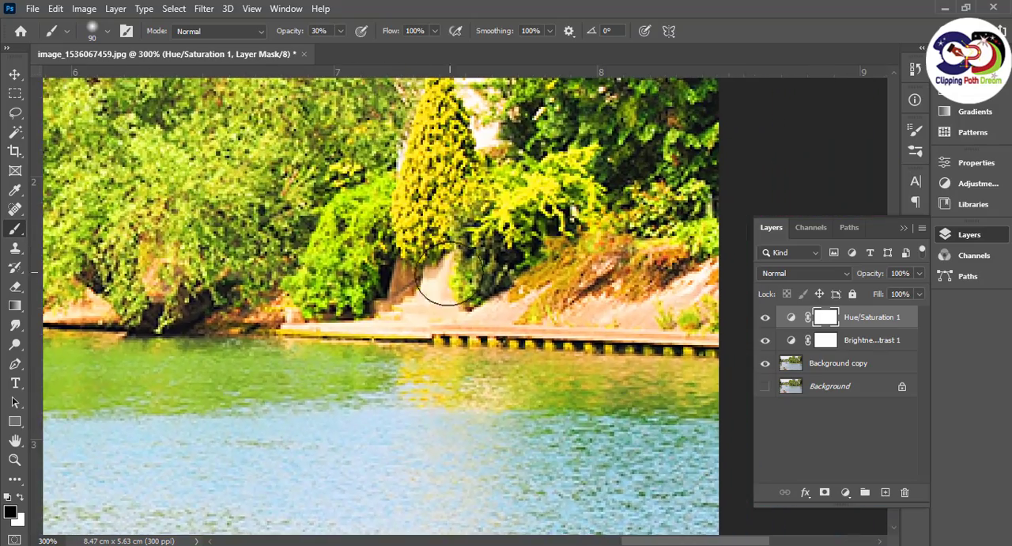
{"action": "key", "text": "bracketleft"}
{"action": "key", "text": "bracketleft"}
{"action": "key", "text": "bracketleft"}
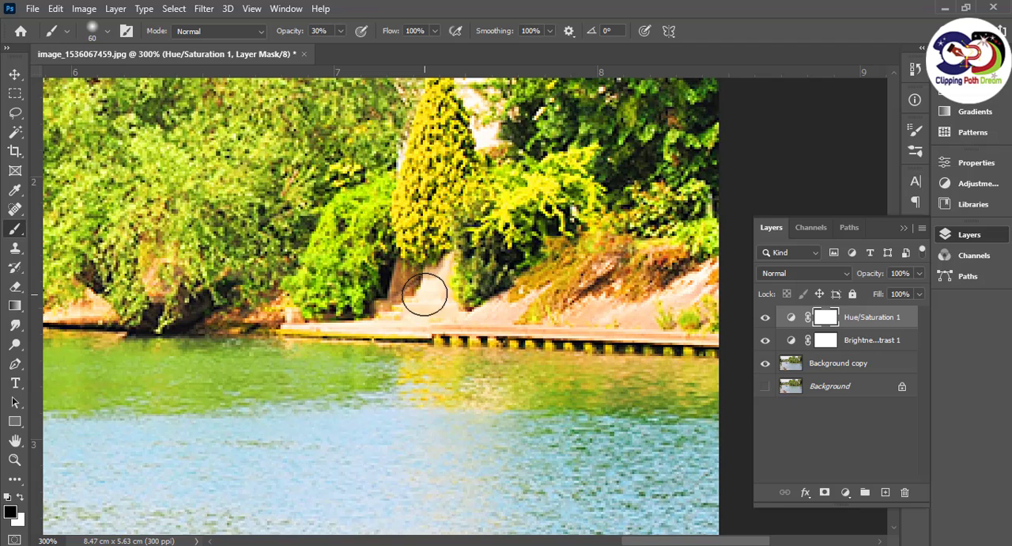
{"action": "key", "text": "bracketleft"}
{"action": "key", "text": "bracketleft"}
{"action": "mouse_move", "coordinate": [435, 305]}
{"action": "left_mouse_down"}
{"action": "mouse_move", "coordinate": [413, 311]}
{"action": "mouse_move", "coordinate": [442, 312]}
{"action": "left_mouse_up"}
Set the brush size to 45 px, swap the foreground and background colours, and paint over the stone ledge at the waterline
{"action": "key", "text": "bracketright"}
{"action": "key", "text": "bracketright"}
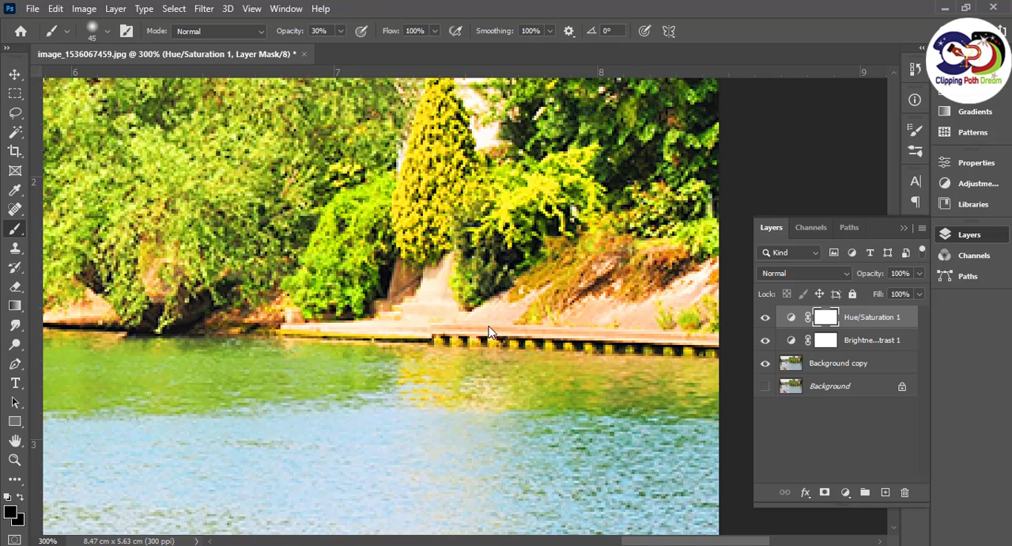
{"action": "left_click", "coordinate": [21, 498]}
{"action": "left_click_drag", "start_coordinate": [433, 323], "coordinate": [411, 317]}
Set the brush to 100% opacity and 34 px size, and make black the foreground colour
{"action": "left_click", "coordinate": [341, 32]}
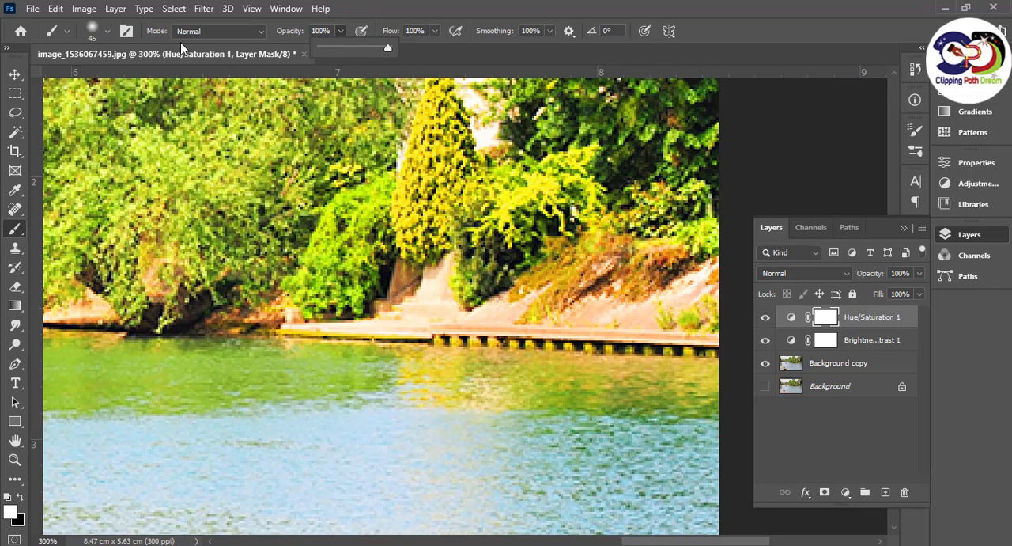
{"action": "left_click", "coordinate": [105, 32]}
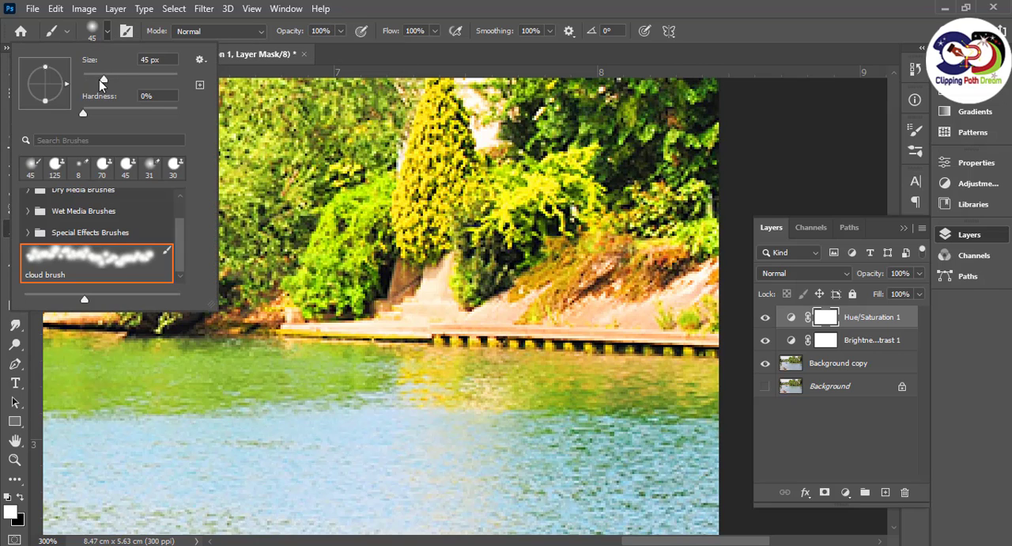
{"action": "left_click", "coordinate": [431, 305]}
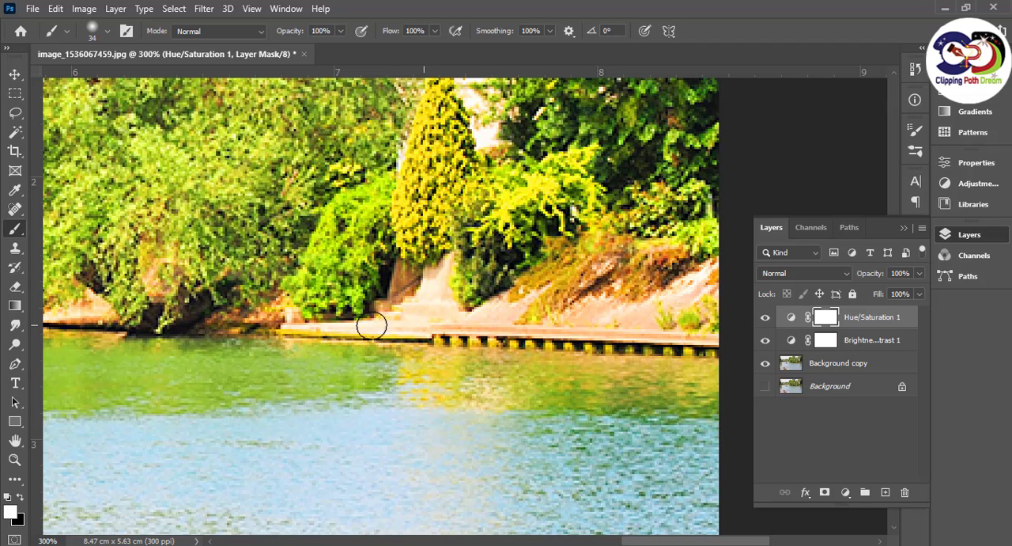
{"action": "left_click", "coordinate": [20, 497]}
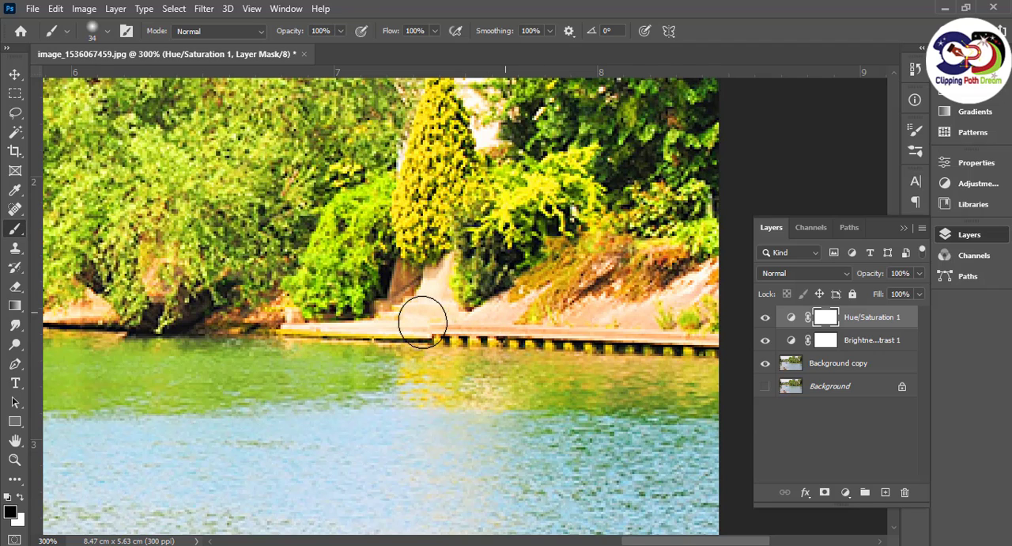
Paint black on the Hue/Saturation 1 mask over the yellow and green water reflections along the right bank, enlarging the brush to 50 px
{"action": "left_click", "coordinate": [538, 394]}
{"action": "left_click", "coordinate": [484, 389]}
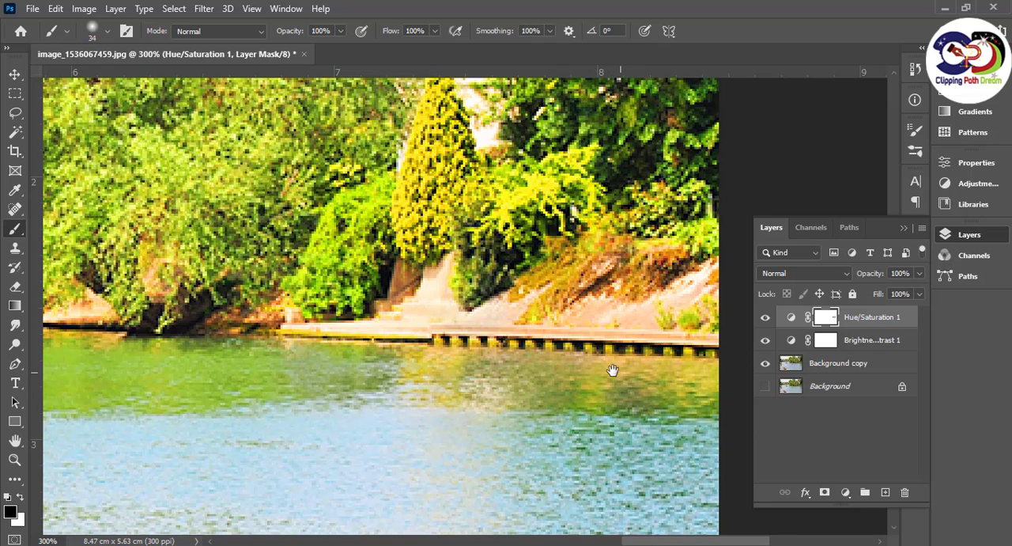
{"action": "left_click_drag", "start_coordinate": [613, 370], "coordinate": [295, 367]}
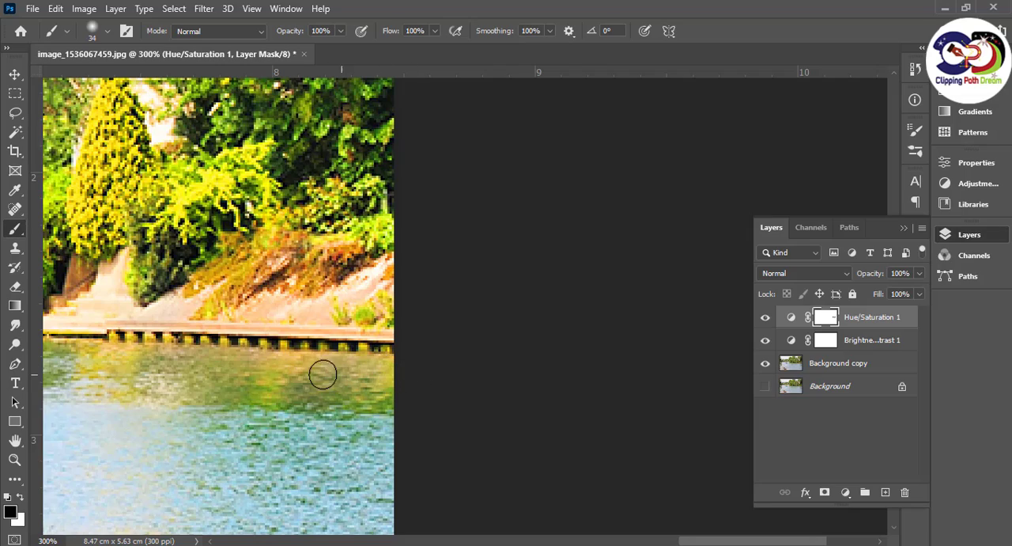
{"action": "left_click_drag", "start_coordinate": [202, 368], "coordinate": [621, 355]}
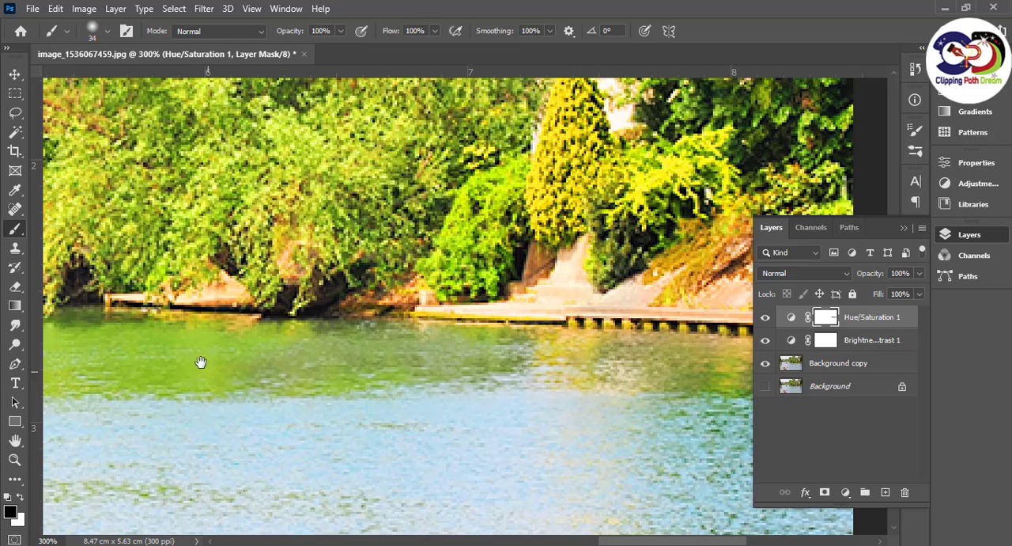
{"action": "mouse_move", "coordinate": [198, 362]}
{"action": "left_mouse_down"}
{"action": "mouse_move", "coordinate": [552, 360]}
{"action": "mouse_move", "coordinate": [456, 339]}
{"action": "left_mouse_up"}
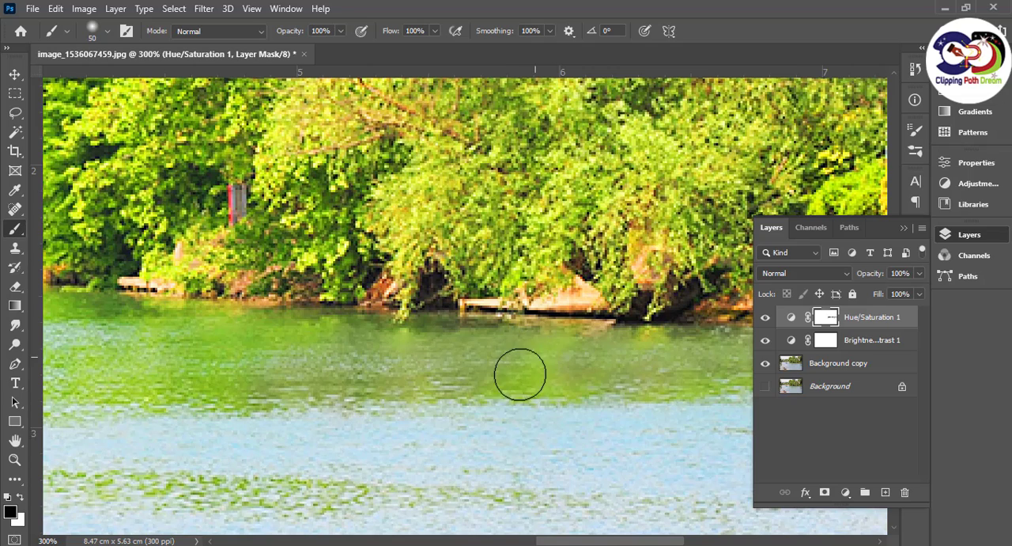
{"action": "left_click_drag", "start_coordinate": [339, 367], "coordinate": [627, 366]}
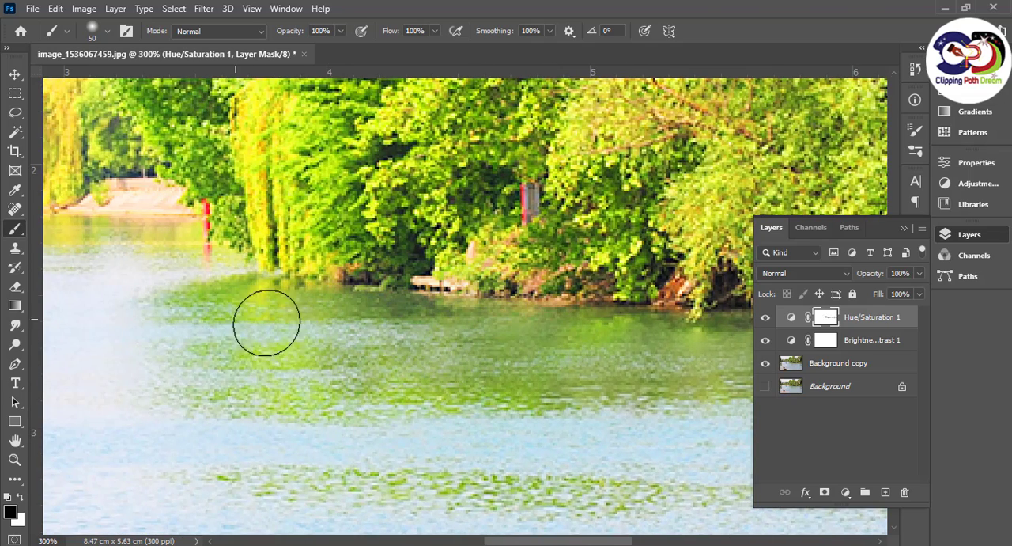
Reduce the brush to 40 px and paint black on the Hue/Saturation 1 mask over the blue and white boat
{"action": "left_click_drag", "start_coordinate": [246, 350], "coordinate": [670, 427]}
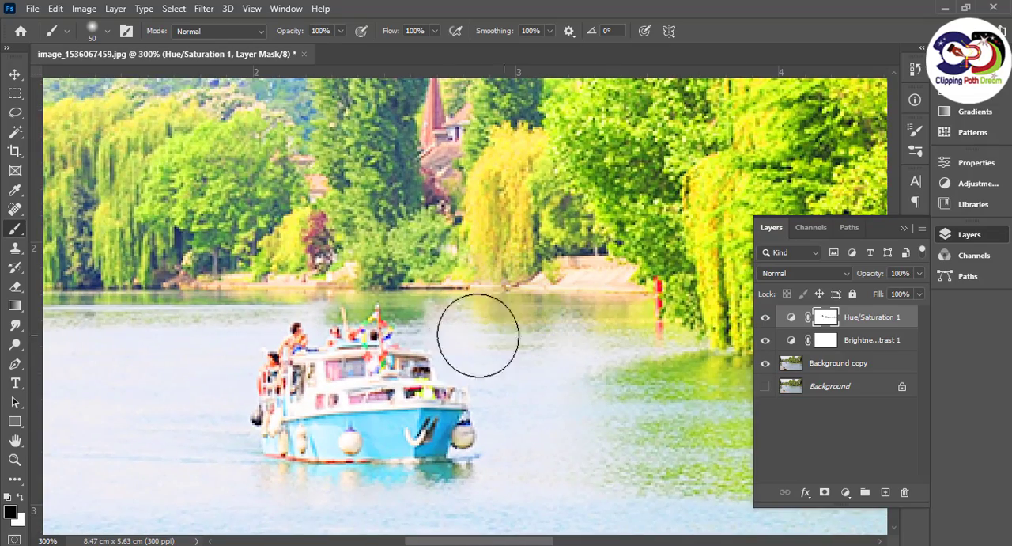
{"action": "left_click_drag", "start_coordinate": [236, 329], "coordinate": [500, 361]}
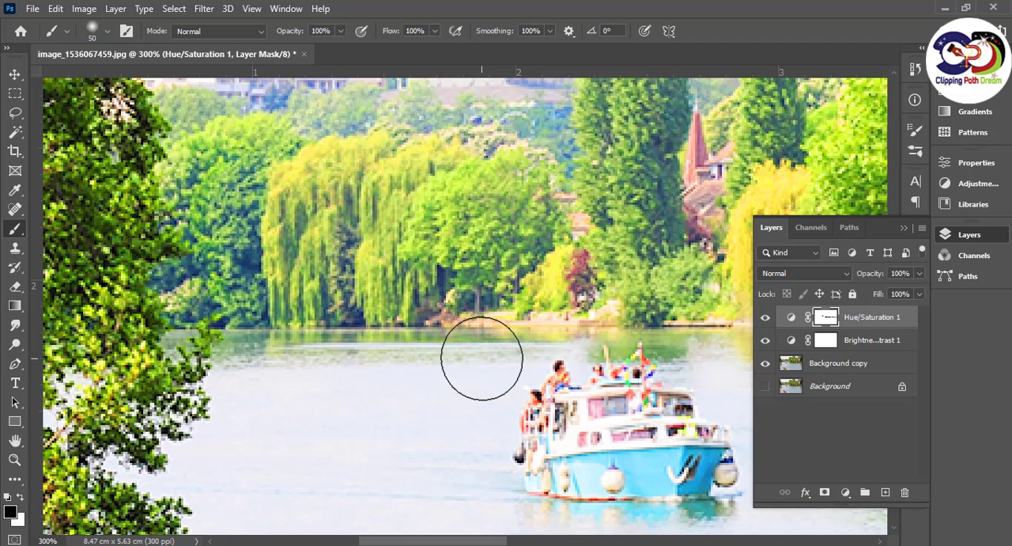
{"action": "key", "text": "bracketleft"}
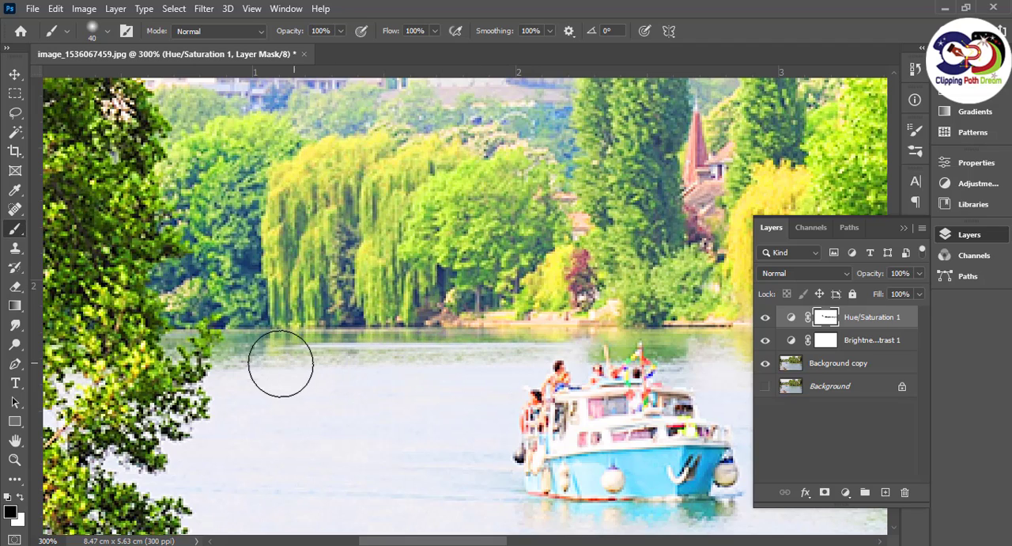
{"action": "left_click_drag", "start_coordinate": [337, 404], "coordinate": [366, 245]}
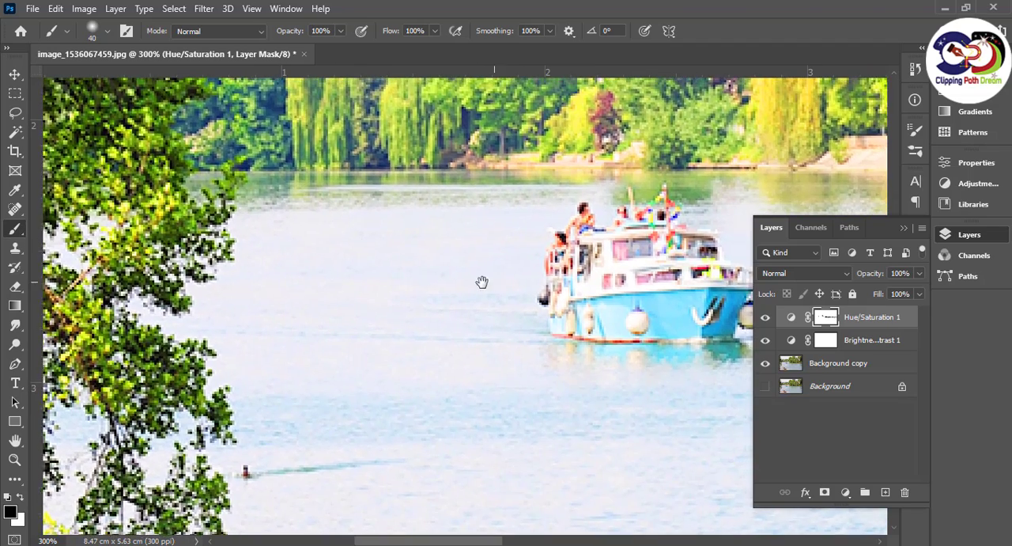
{"action": "mouse_move", "coordinate": [482, 283]}
{"action": "left_mouse_down"}
{"action": "mouse_move", "coordinate": [301, 311]}
{"action": "mouse_move", "coordinate": [305, 323]}
{"action": "left_mouse_up"}
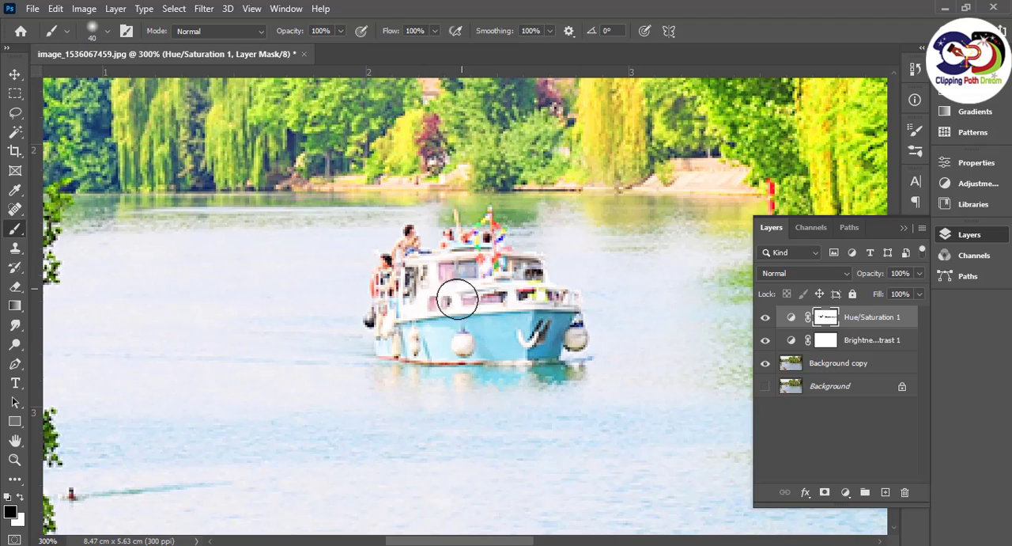
Paint black on the Hue/Saturation 1 mask over the wooden deck around the bench in the foreground
{"action": "left_click_drag", "start_coordinate": [318, 365], "coordinate": [507, 173]}
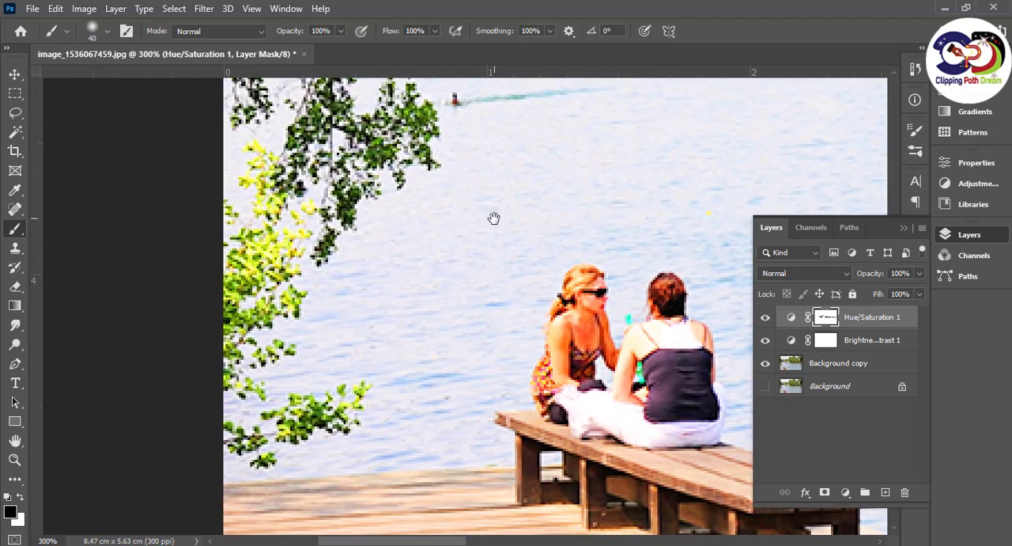
{"action": "mouse_move", "coordinate": [272, 244]}
{"action": "left_mouse_down"}
{"action": "mouse_move", "coordinate": [276, 317]}
{"action": "mouse_move", "coordinate": [268, 176]}
{"action": "mouse_move", "coordinate": [266, 364]}
{"action": "mouse_move", "coordinate": [280, 430]}
{"action": "mouse_move", "coordinate": [369, 398]}
{"action": "mouse_move", "coordinate": [323, 428]}
{"action": "left_mouse_up"}
{"action": "left_click_drag", "start_coordinate": [567, 384], "coordinate": [424, 288]}
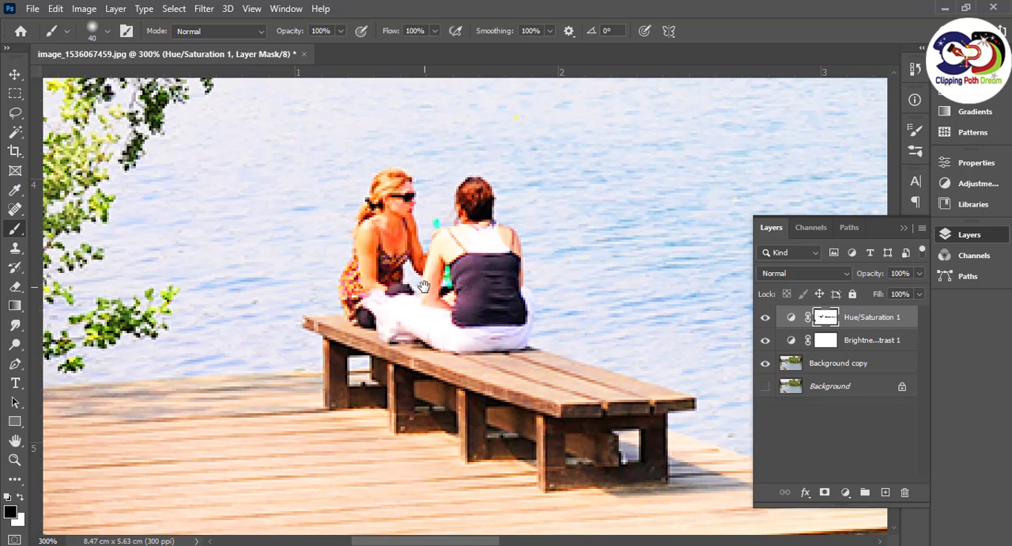
{"action": "left_click_drag", "start_coordinate": [476, 325], "coordinate": [370, 128]}
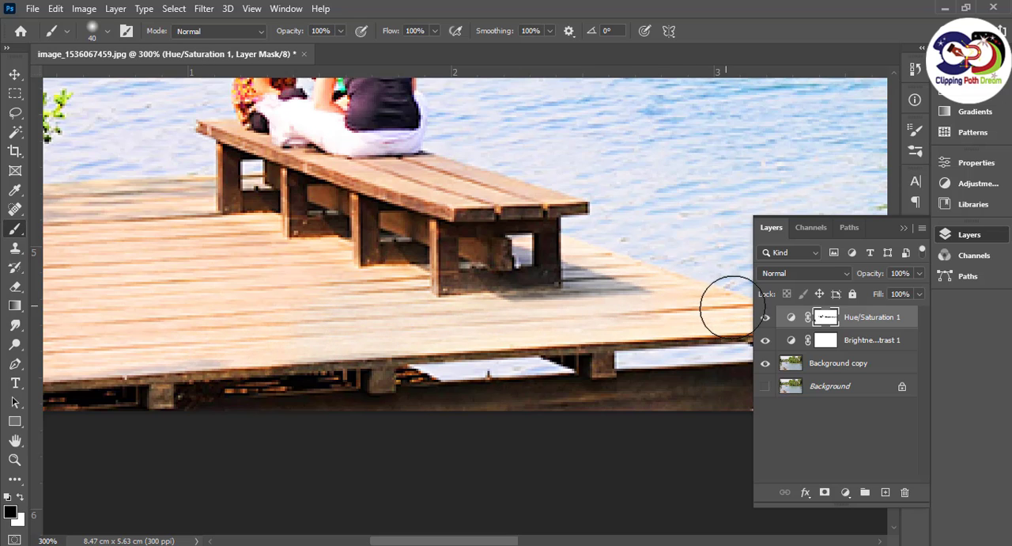
{"action": "left_click_drag", "start_coordinate": [538, 310], "coordinate": [742, 273]}
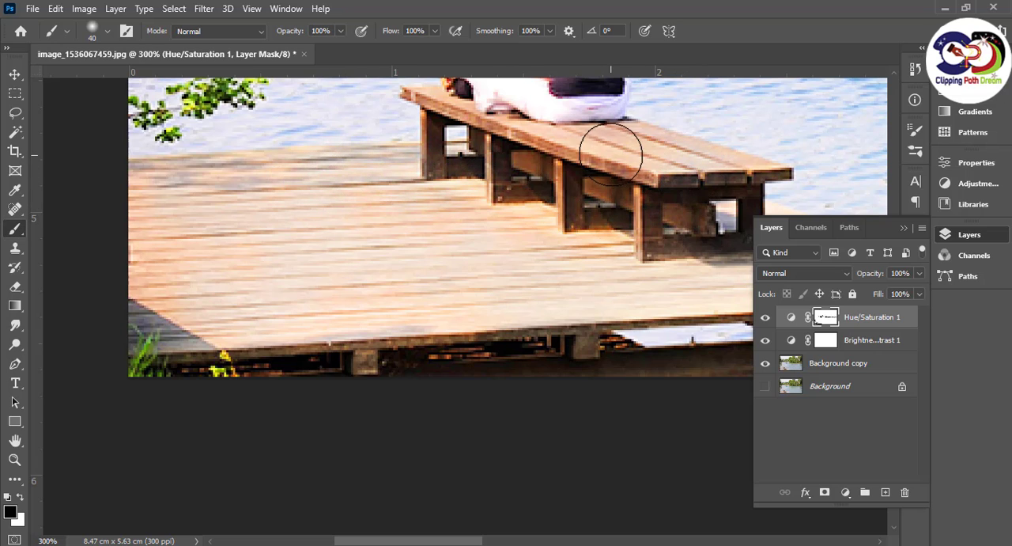
{"action": "left_click_drag", "start_coordinate": [508, 183], "coordinate": [576, 358]}
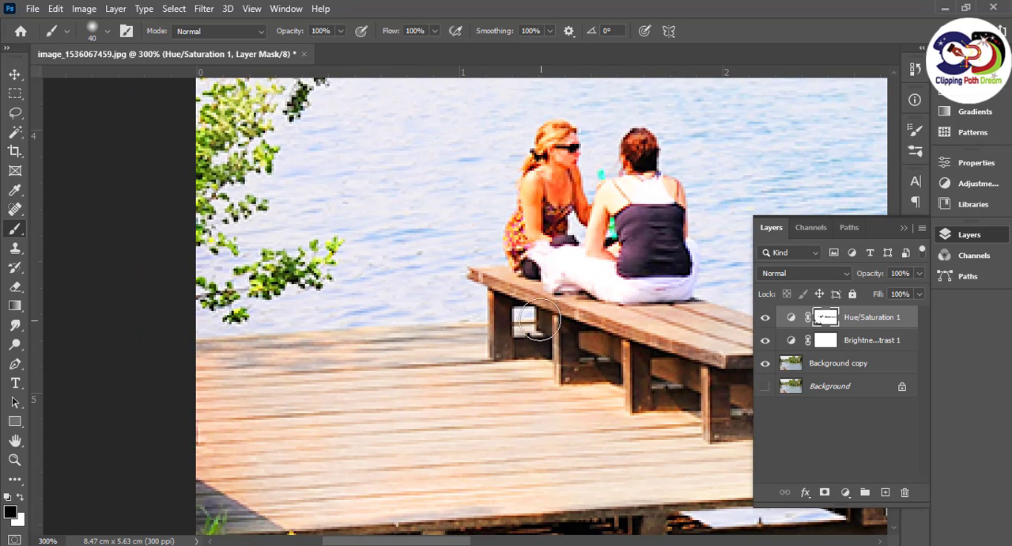
Touch up the Hue/Saturation 1 mask with black over the tree reflections along the far shoreline, and check the whole photo at 100% zoom
{"action": "left_click_drag", "start_coordinate": [403, 88], "coordinate": [409, 433]}
{"action": "left_click_drag", "start_coordinate": [523, 368], "coordinate": [361, 421]}
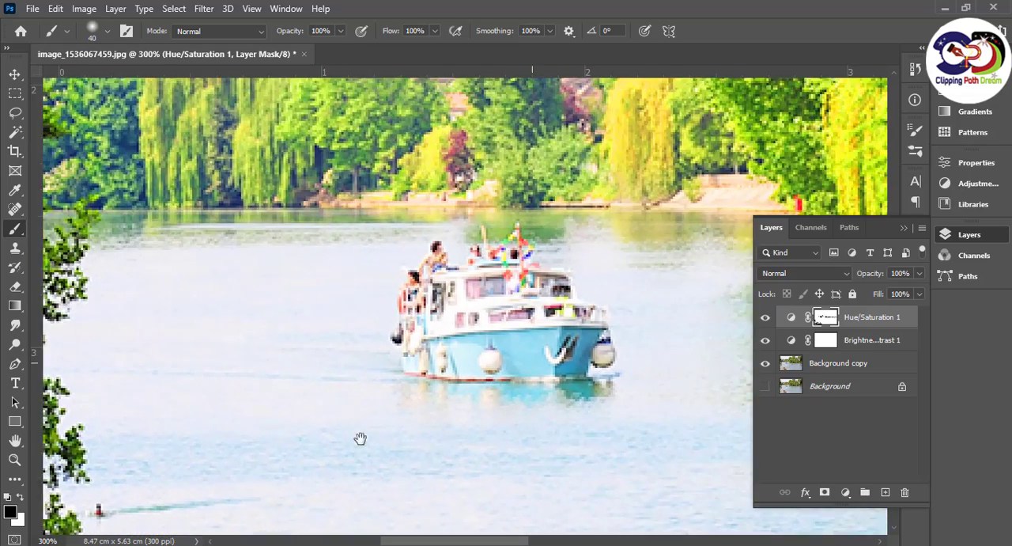
{"action": "left_click_drag", "start_coordinate": [595, 231], "coordinate": [229, 227]}
{"action": "left_click_drag", "start_coordinate": [496, 261], "coordinate": [99, 261]}
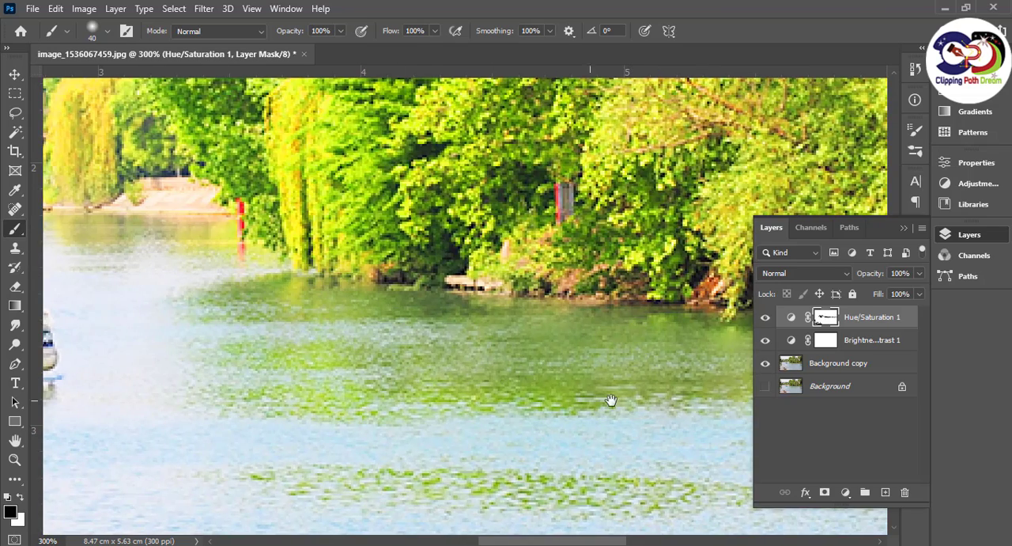
{"action": "left_click_drag", "start_coordinate": [610, 400], "coordinate": [179, 348]}
{"action": "left_click_drag", "start_coordinate": [373, 343], "coordinate": [267, 311]}
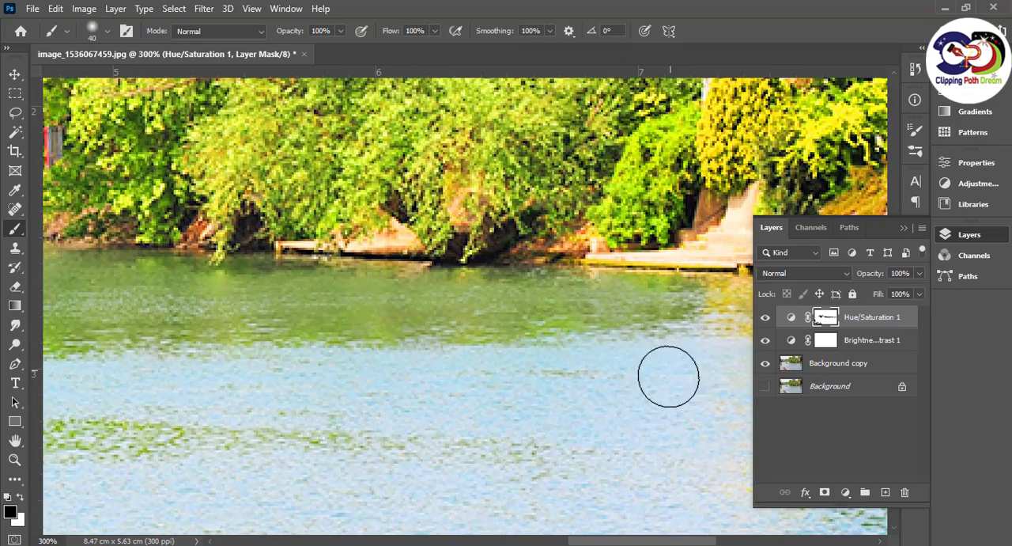
{"action": "left_click_drag", "start_coordinate": [669, 375], "coordinate": [183, 382]}
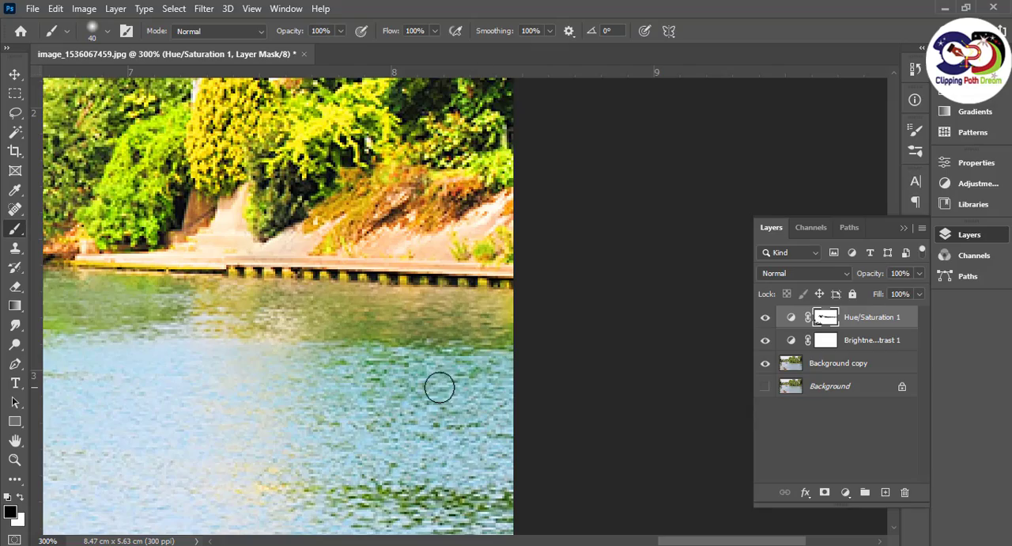
{"action": "left_click_drag", "start_coordinate": [318, 377], "coordinate": [570, 354]}
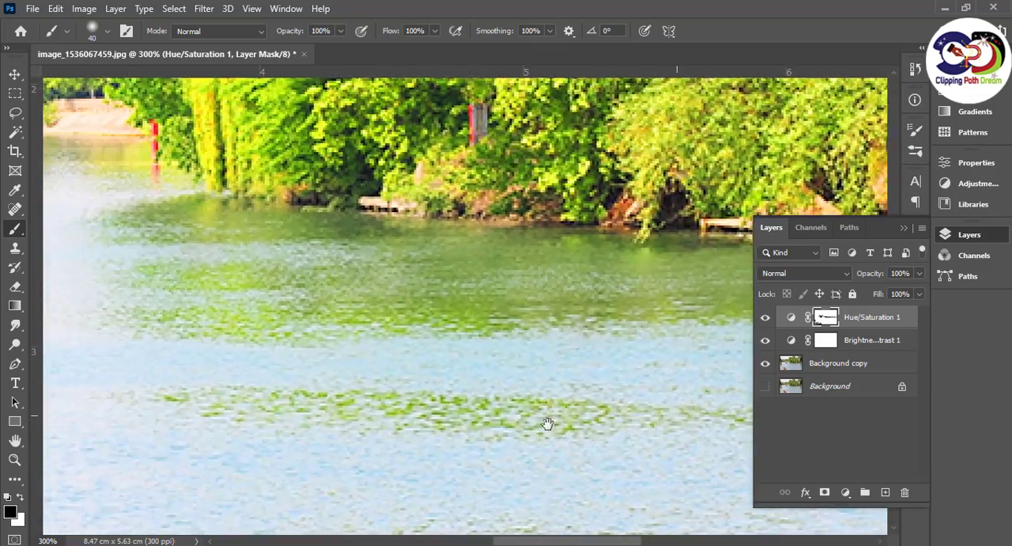
{"action": "left_click_drag", "start_coordinate": [547, 424], "coordinate": [607, 437]}
{"action": "key", "text": "ctrl+0"}
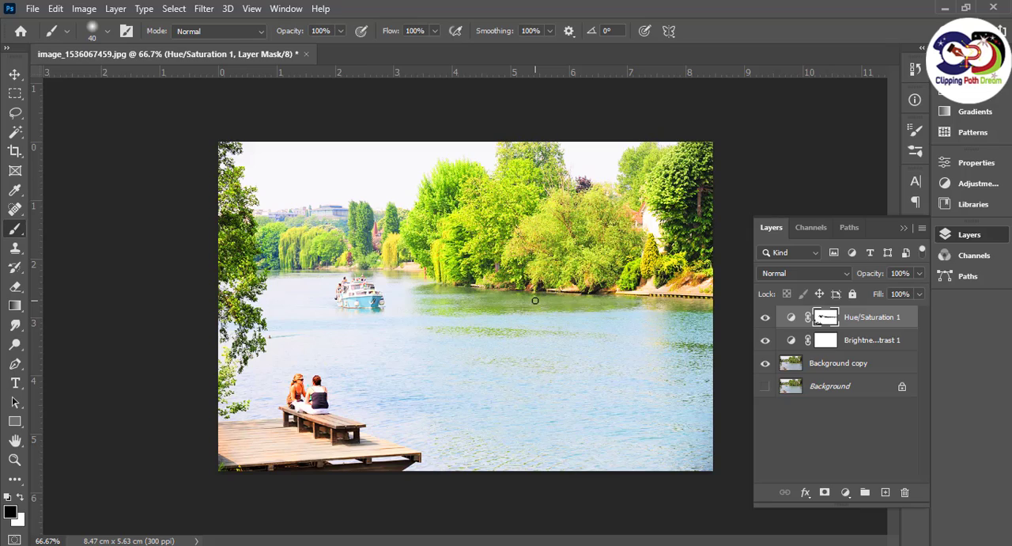
{"action": "key", "text": "ctrl+1"}
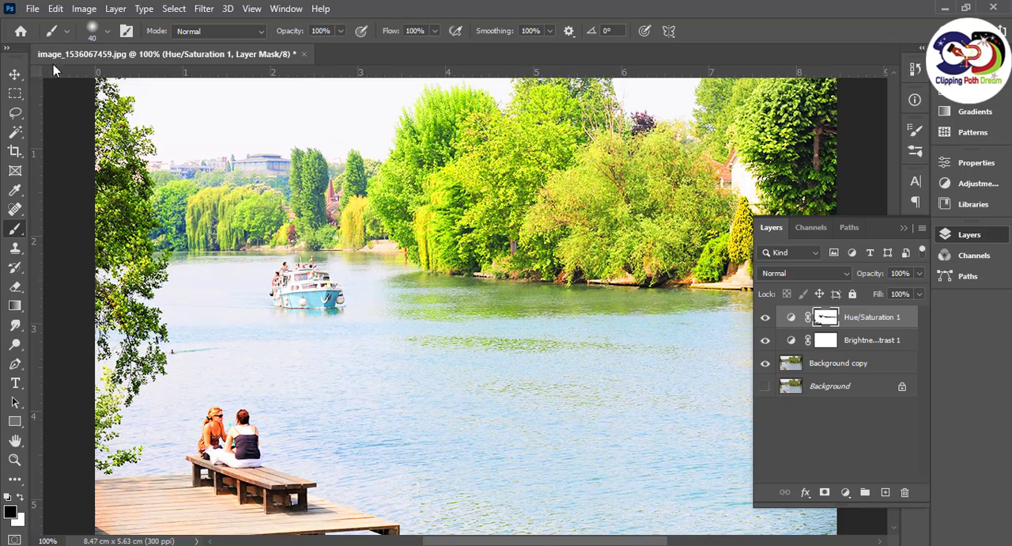
Start saving a copy of the photo on the computer in JPEG format
{"action": "left_click", "coordinate": [33, 8]}
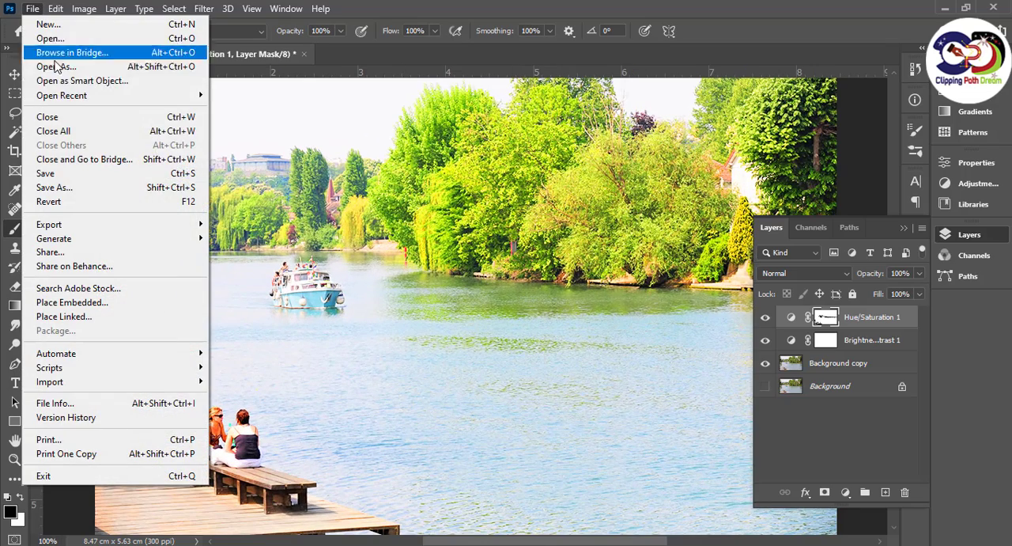
{"action": "left_click", "coordinate": [68, 188]}
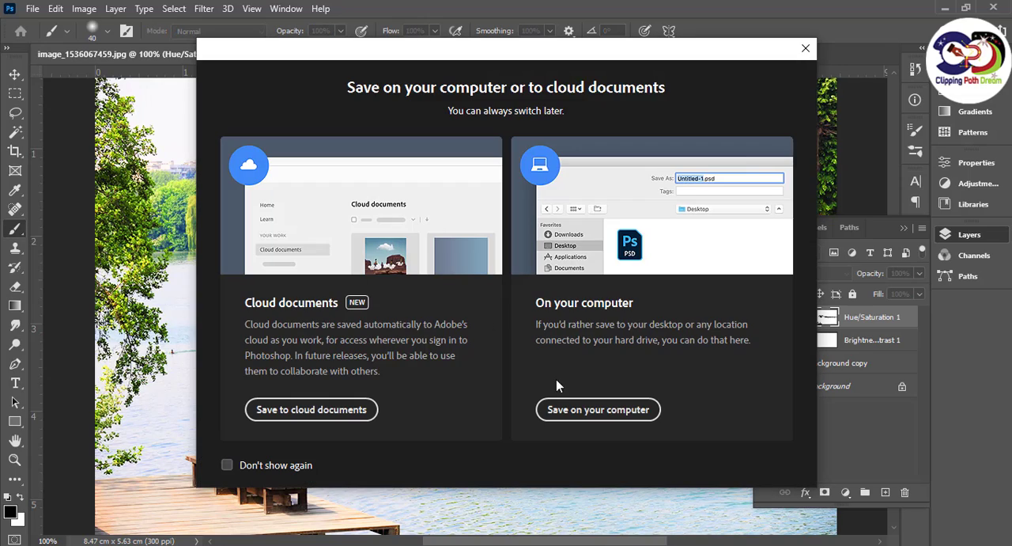
{"action": "left_click", "coordinate": [589, 409]}
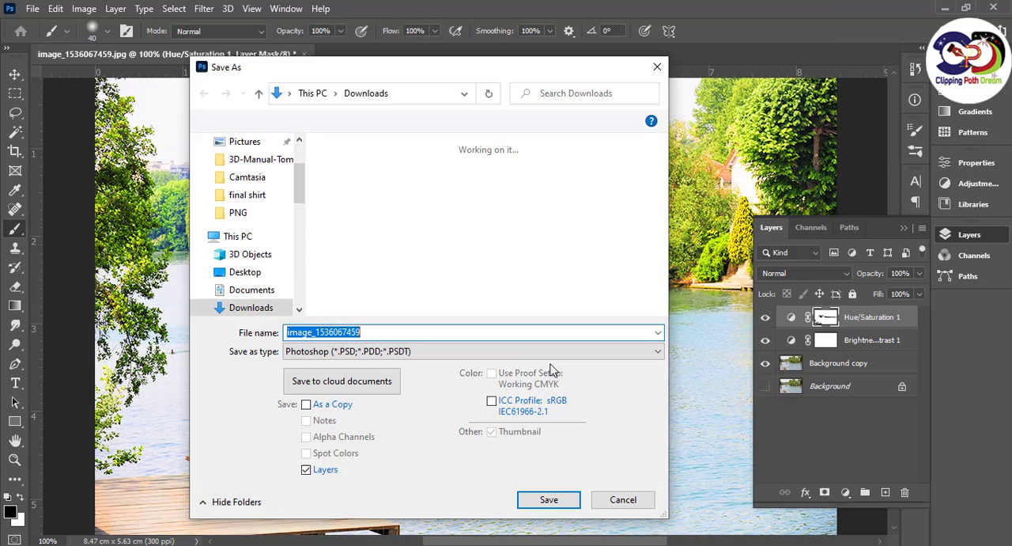
{"action": "left_click", "coordinate": [409, 355]}
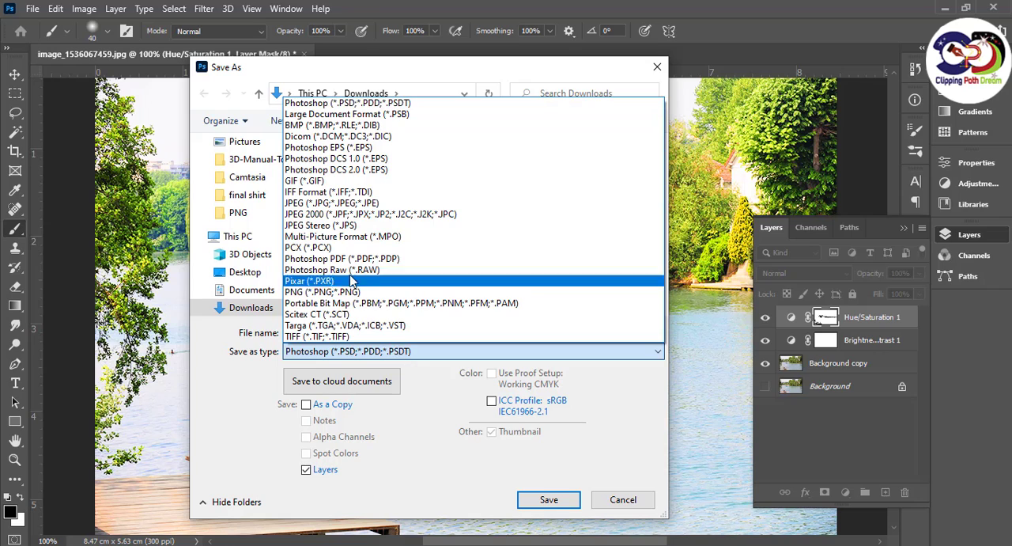
{"action": "left_click", "coordinate": [340, 206]}
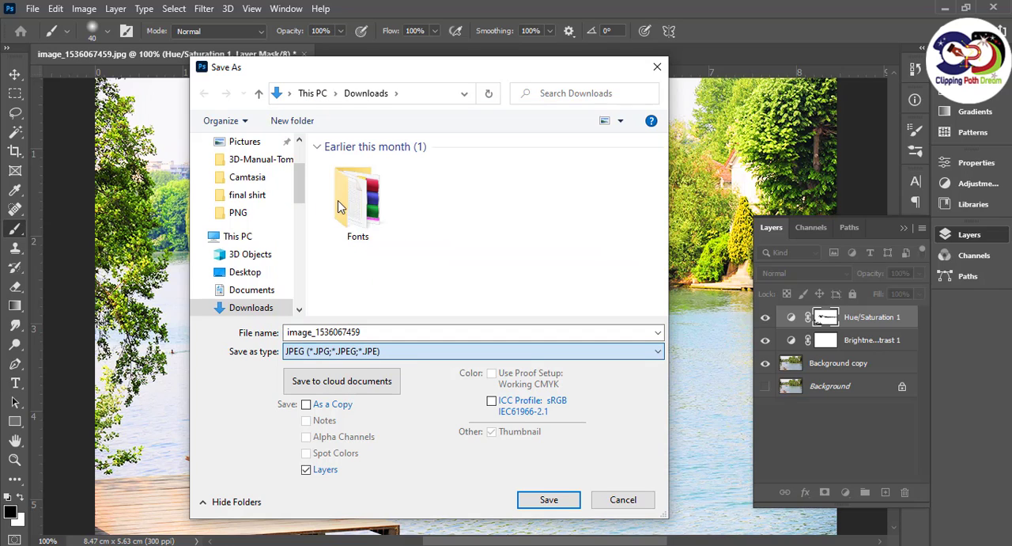
Name the JPEG copy image_21 and save it in the Downloads folder
{"action": "double_click", "coordinate": [387, 333]}
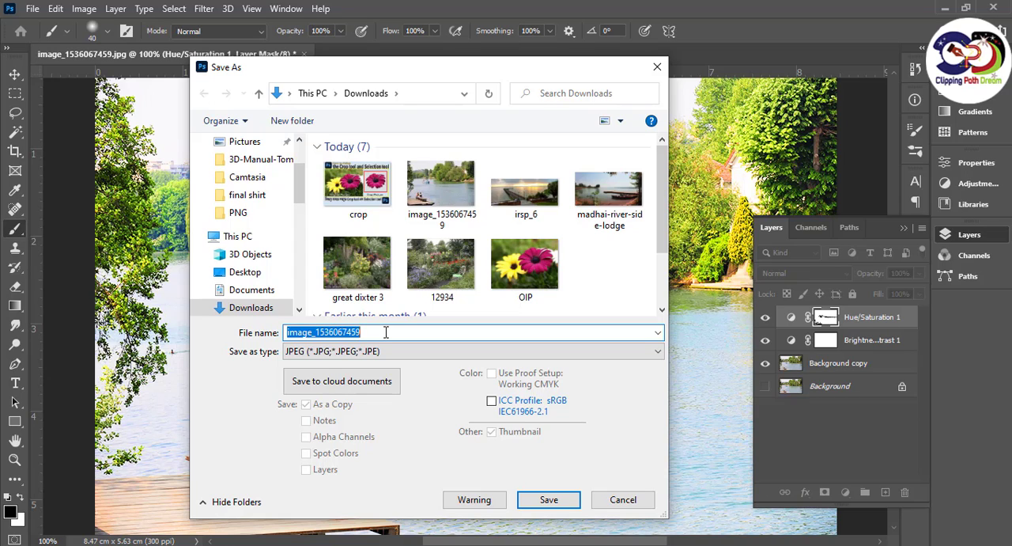
{"action": "left_click", "coordinate": [386, 332]}
{"action": "key", "text": "BackSpace"}
{"action": "key", "text": "BackSpace"}
{"action": "key", "text": "BackSpace"}
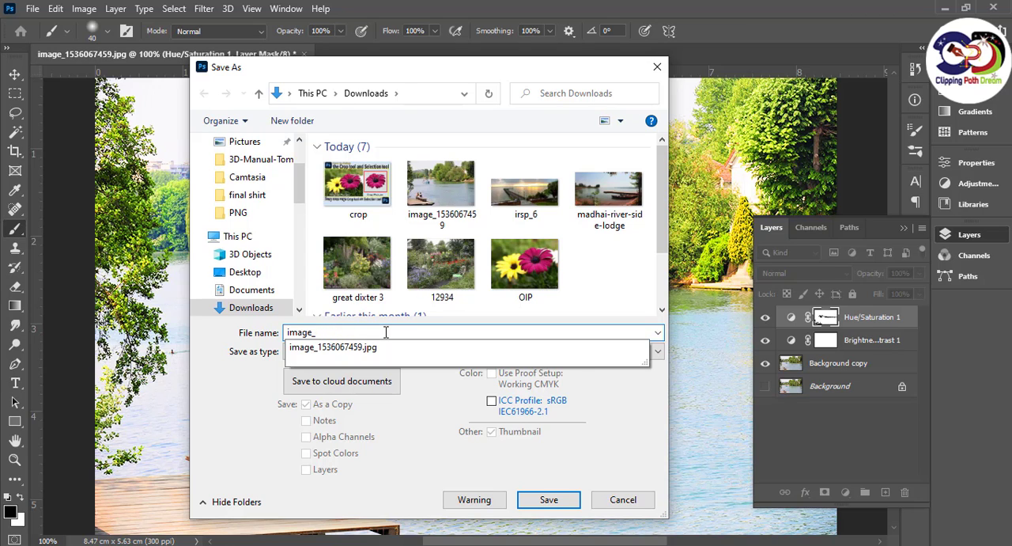
{"action": "type", "text": "21"}
{"action": "left_click", "coordinate": [549, 499]}
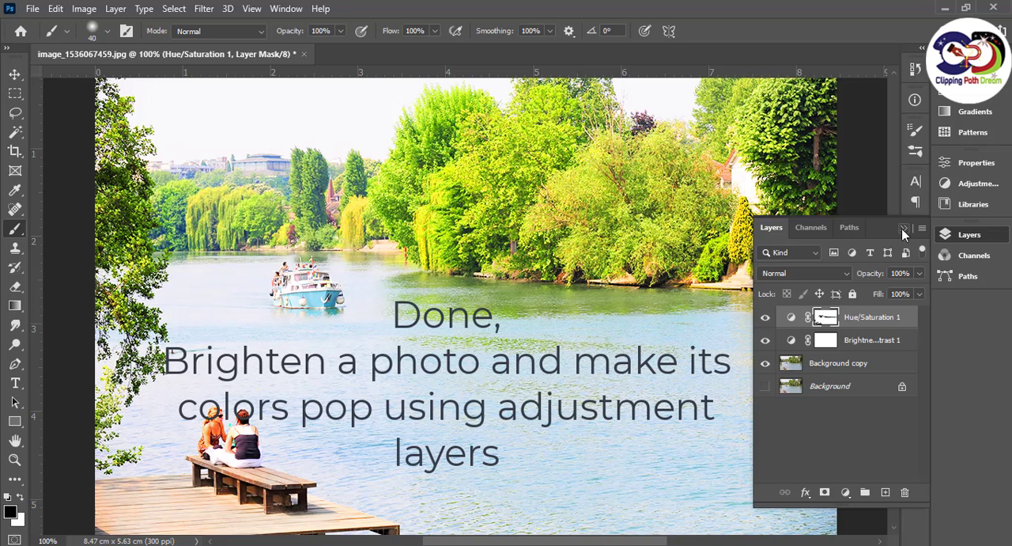
Toggle the Brightness/Contrast 1 layer's visibility to compare the photo, hide Hue/Saturation 1, and leave Brightness/Contrast 1 shown
{"action": "left_click", "coordinate": [904, 231]}
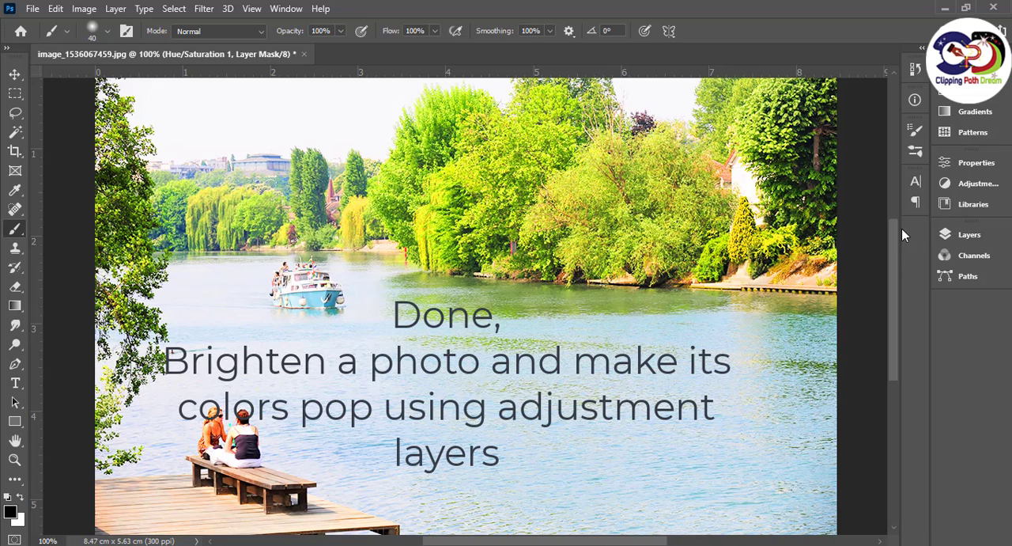
{"action": "left_click", "coordinate": [946, 234]}
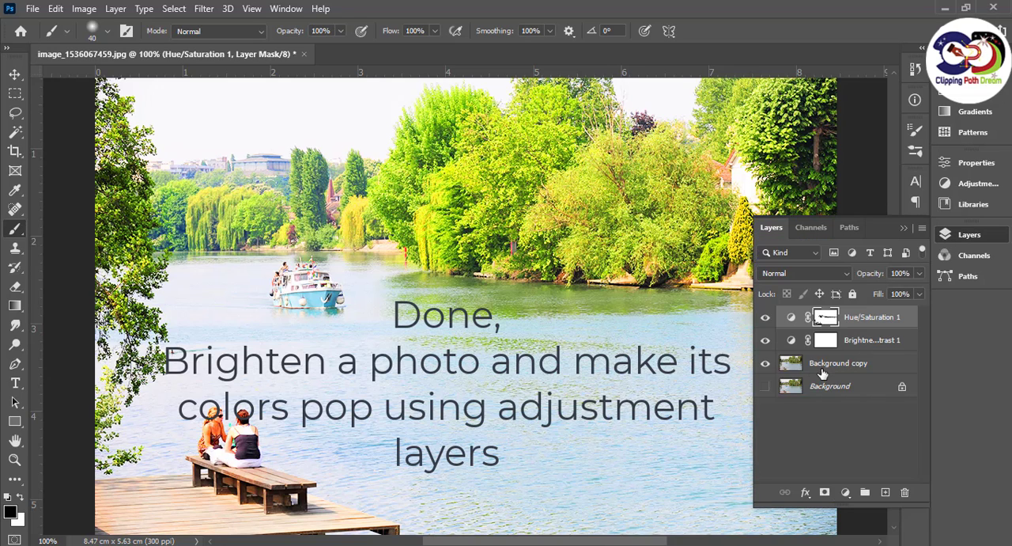
{"action": "left_click", "coordinate": [766, 342]}
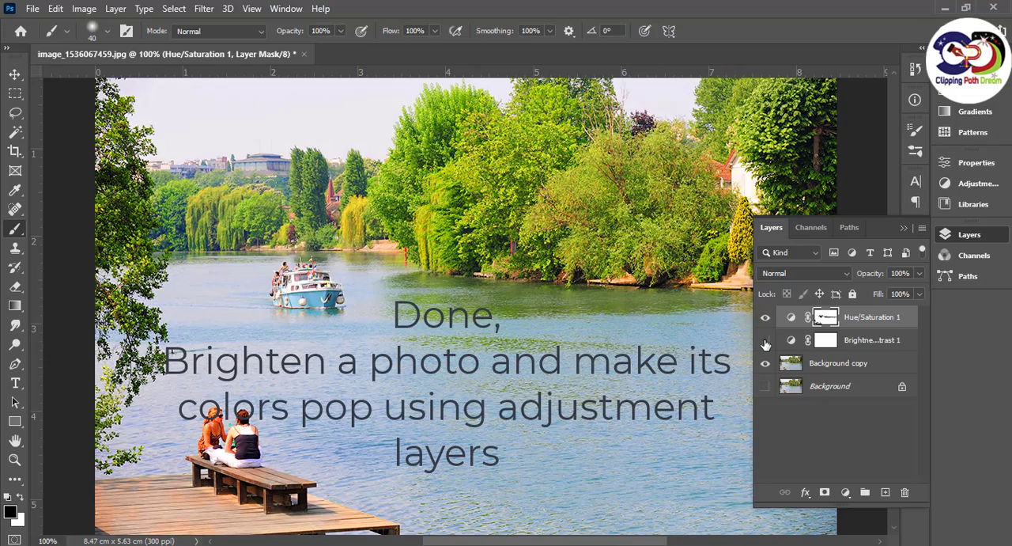
{"action": "left_click", "coordinate": [766, 341]}
{"action": "left_click", "coordinate": [765, 342]}
{"action": "left_click", "coordinate": [766, 317]}
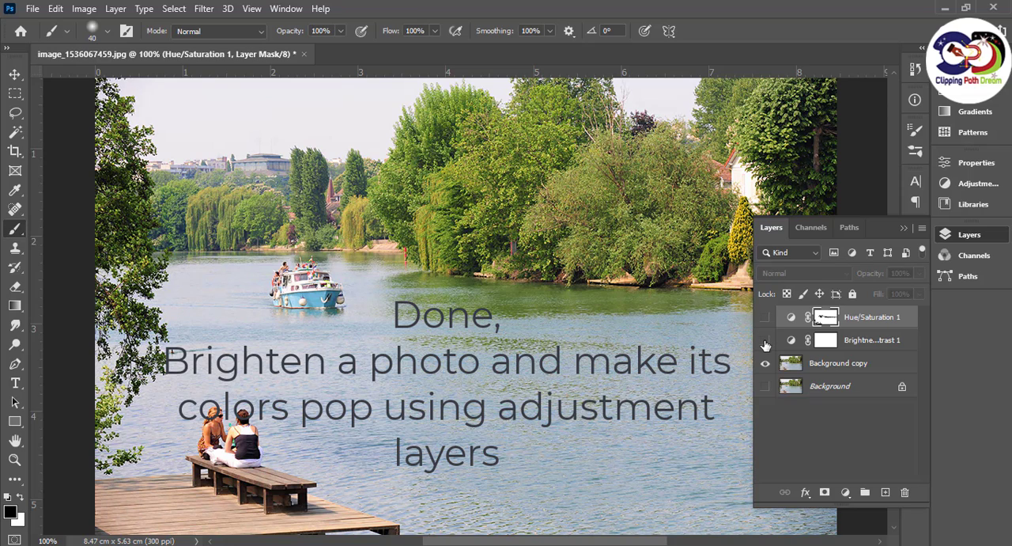
{"action": "left_click", "coordinate": [765, 342]}
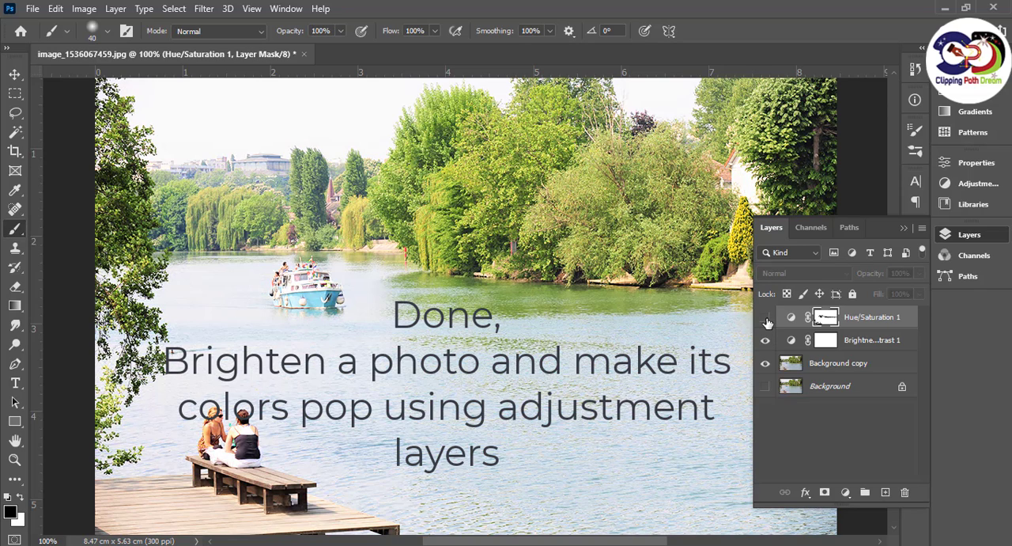
Switch the Hue/Saturation 1 layer on and off to compare its effect on the photo, leaving it shown
{"action": "left_click", "coordinate": [767, 317]}
{"action": "left_click", "coordinate": [766, 317]}
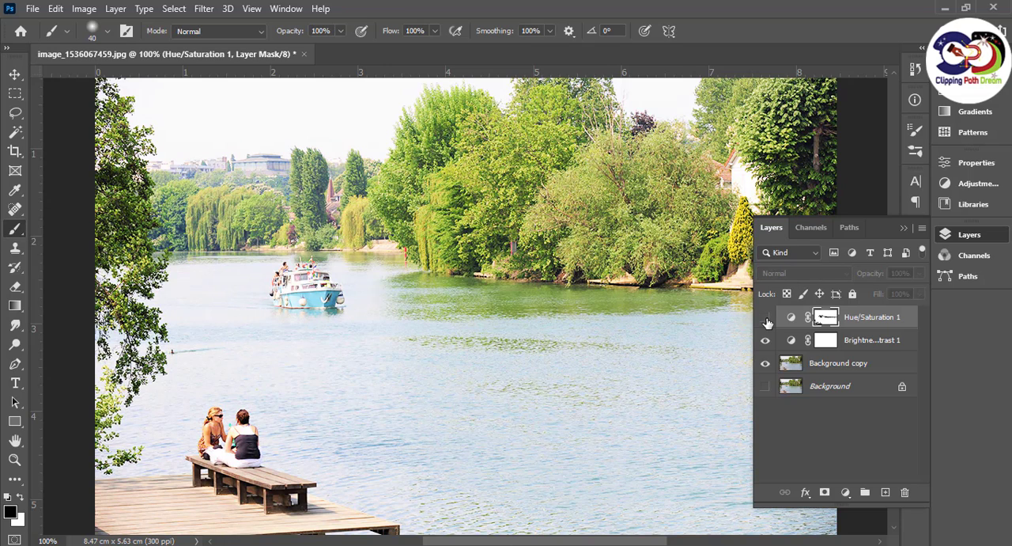
{"action": "left_click", "coordinate": [765, 317]}
{"action": "left_click", "coordinate": [766, 317]}
{"action": "left_click", "coordinate": [767, 317]}
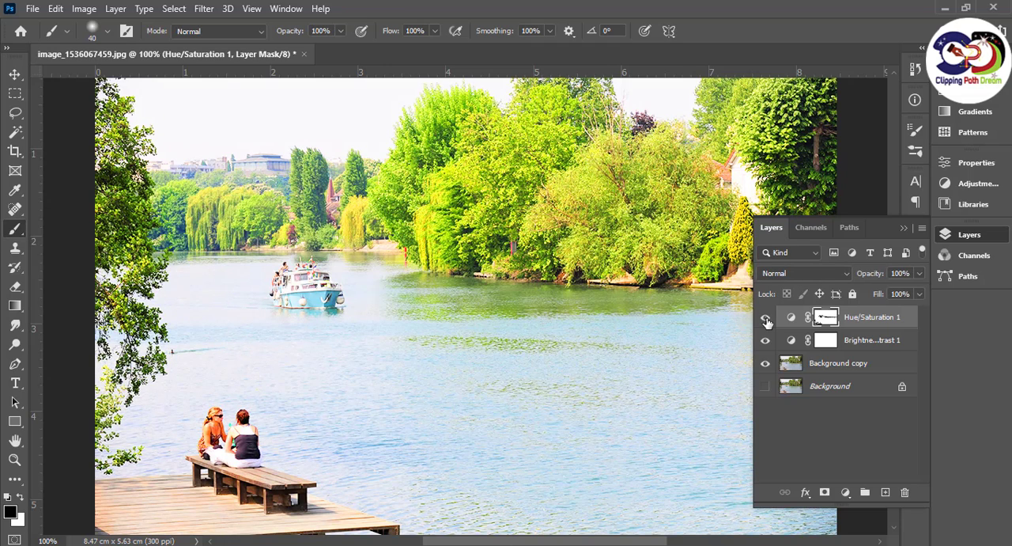
{"action": "left_click", "coordinate": [905, 227]}
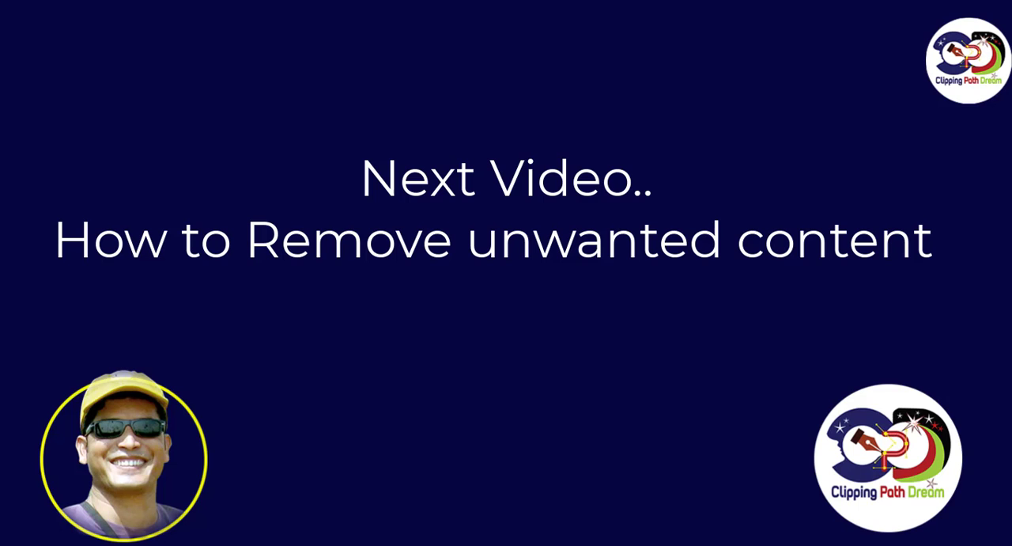